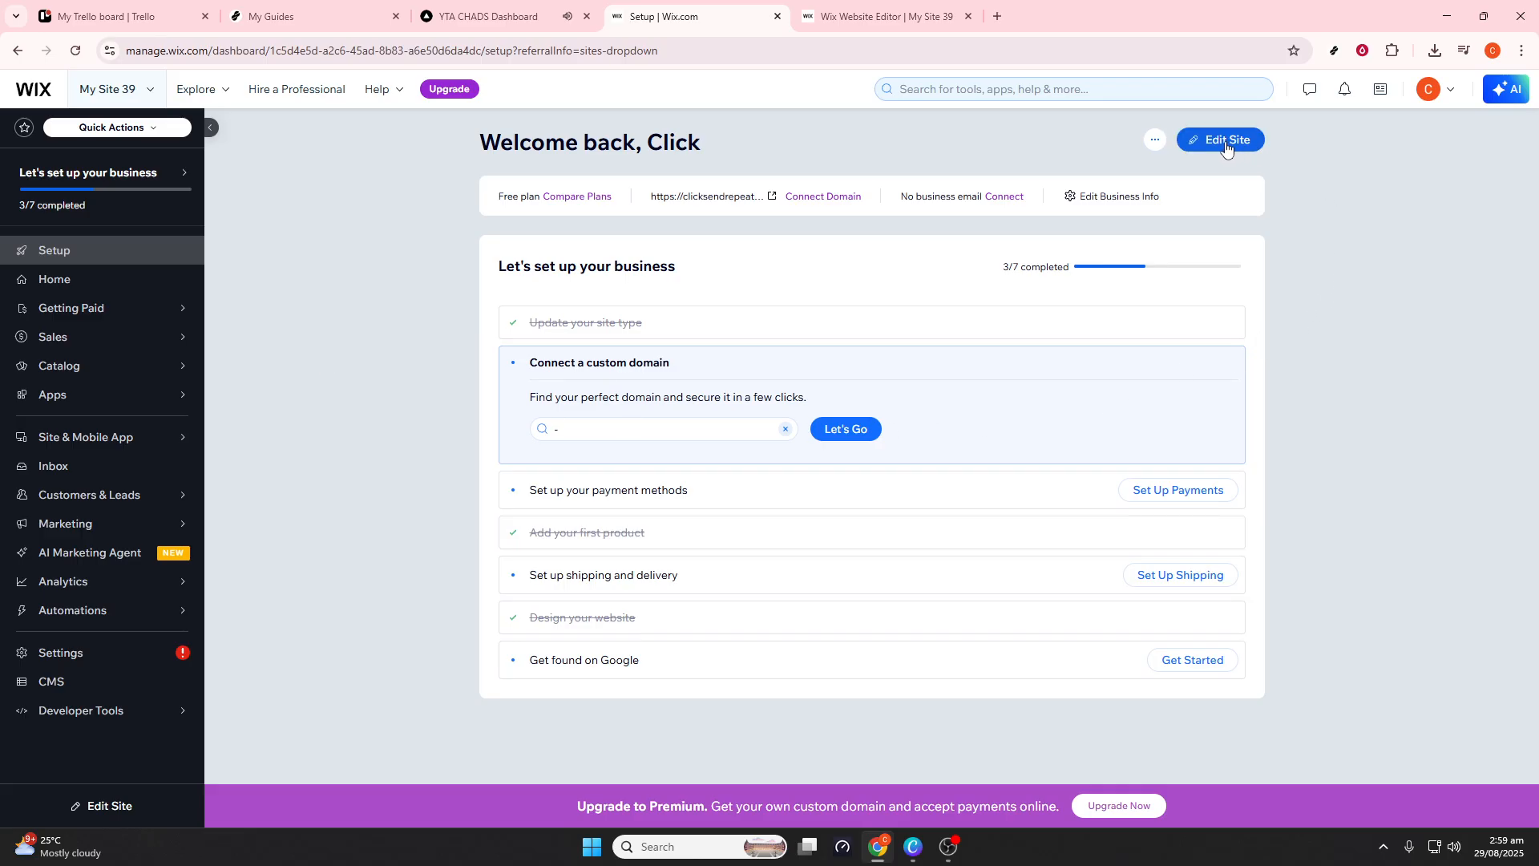
Switch to the Wix editor for My Site 39 and open the Product Page from the store pages
{"action": "left_click", "coordinate": [882, 16]}
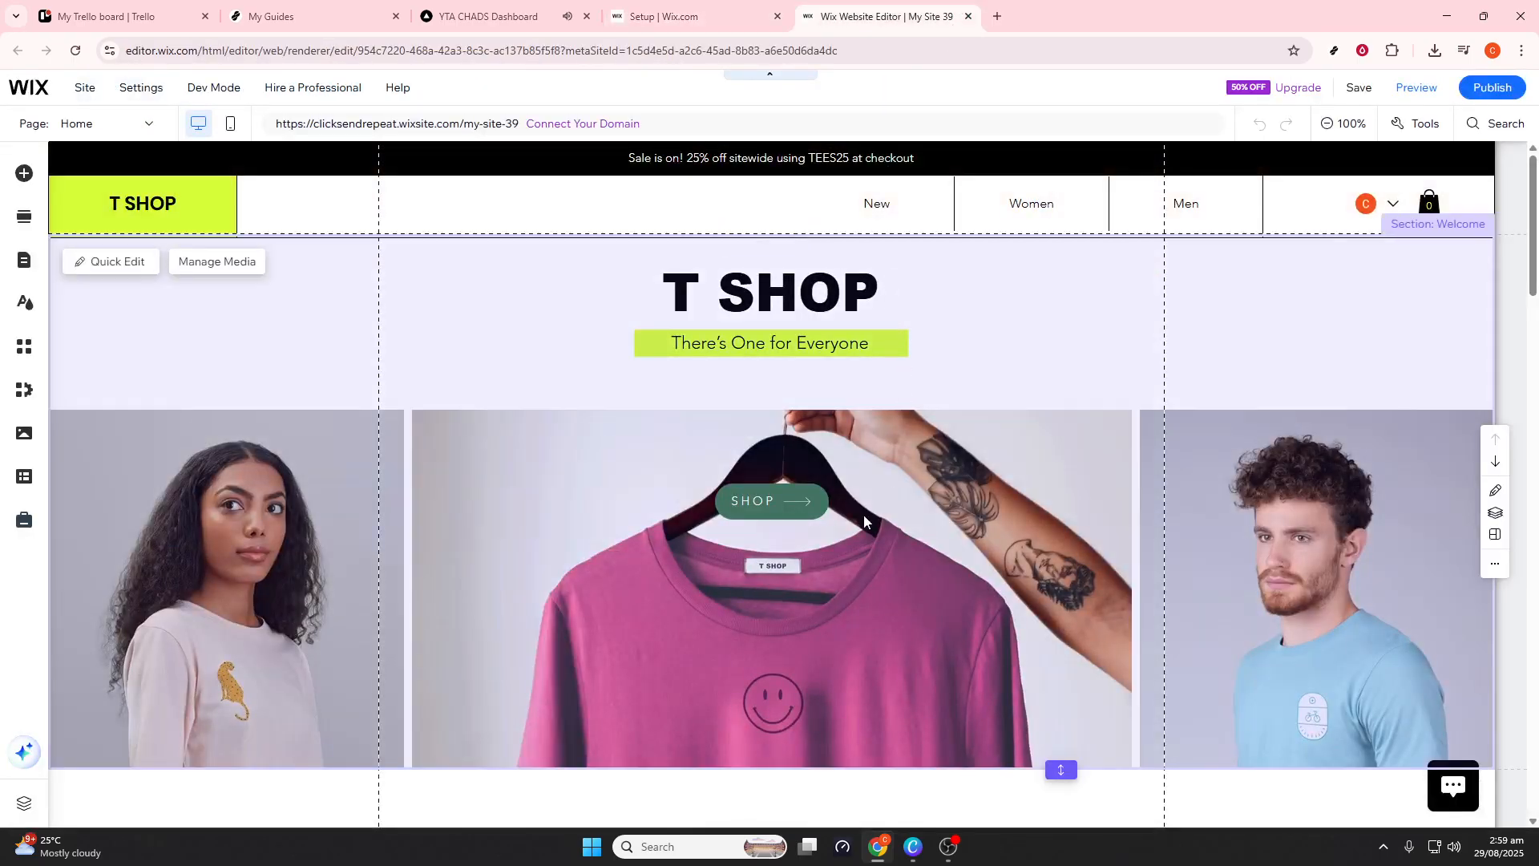
{"action": "scroll", "coordinate": [556, 486], "scroll_direction": "down", "scroll_amount": 4}
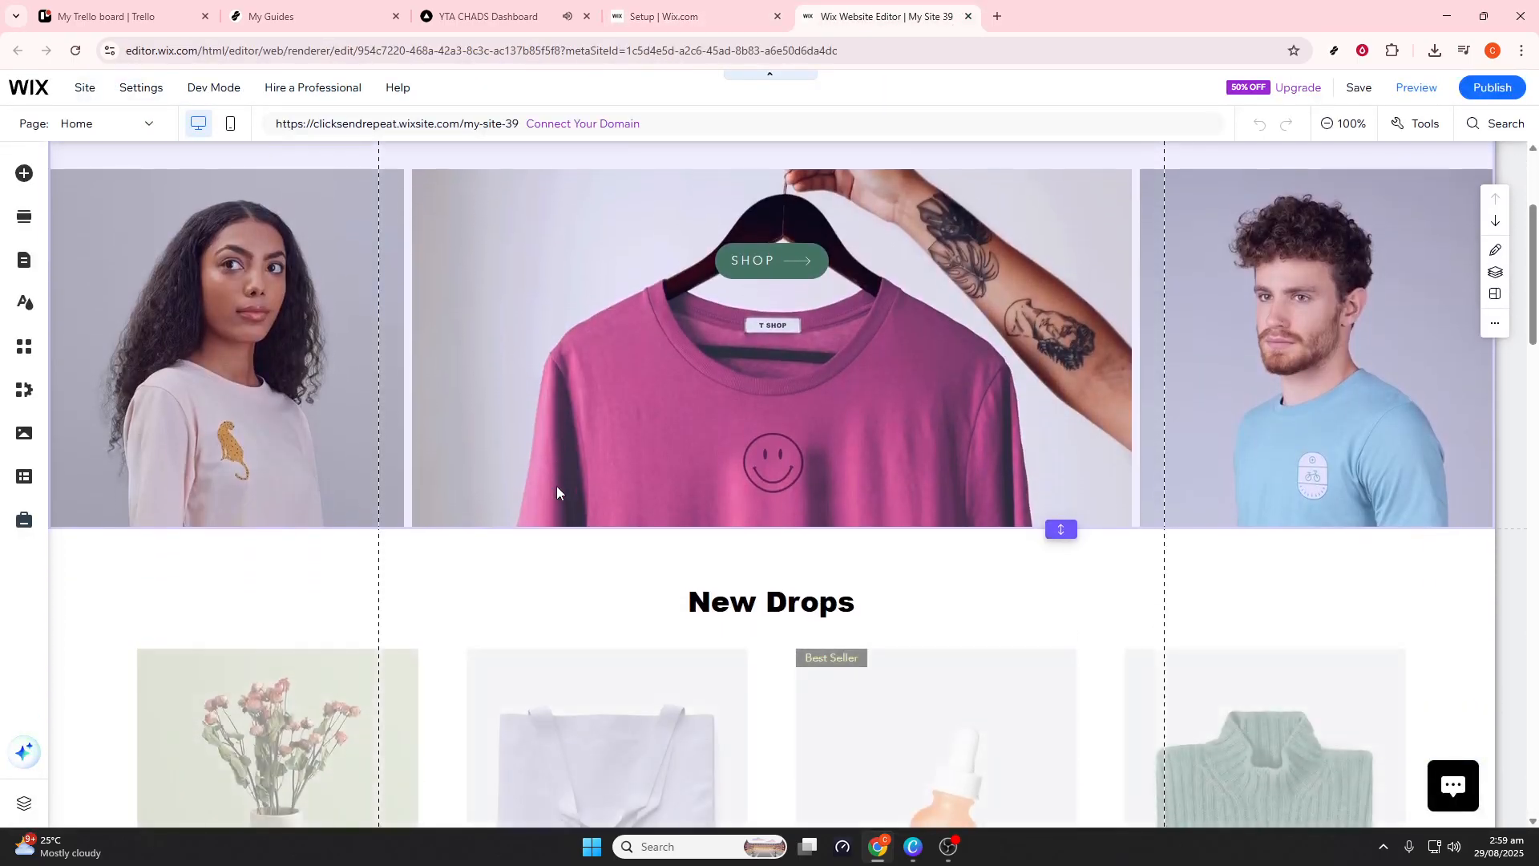
{"action": "scroll", "coordinate": [557, 486], "scroll_direction": "up", "scroll_amount": 4}
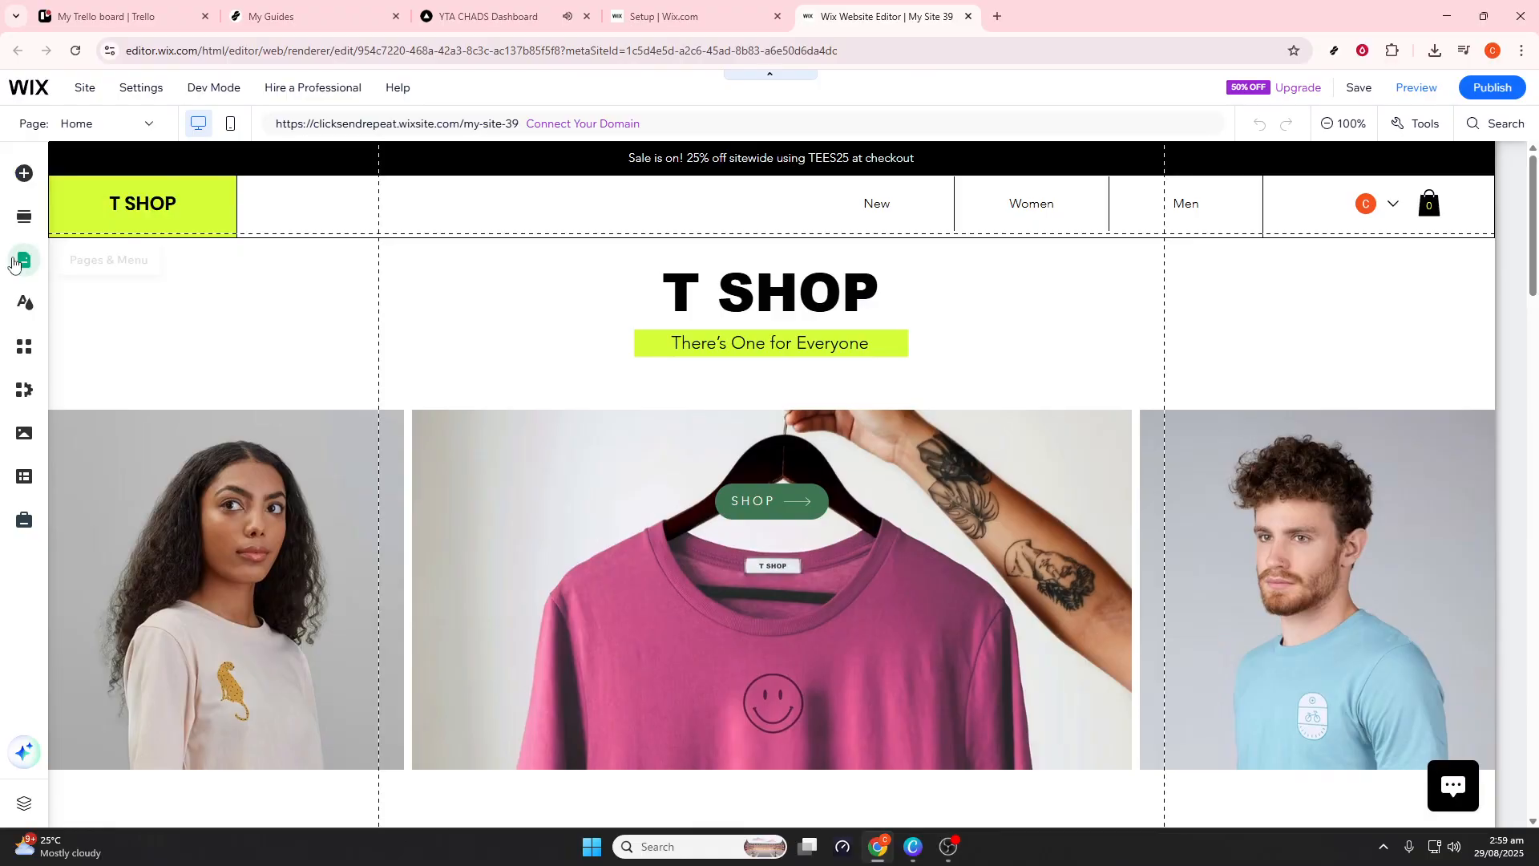
{"action": "left_click", "coordinate": [22, 261]}
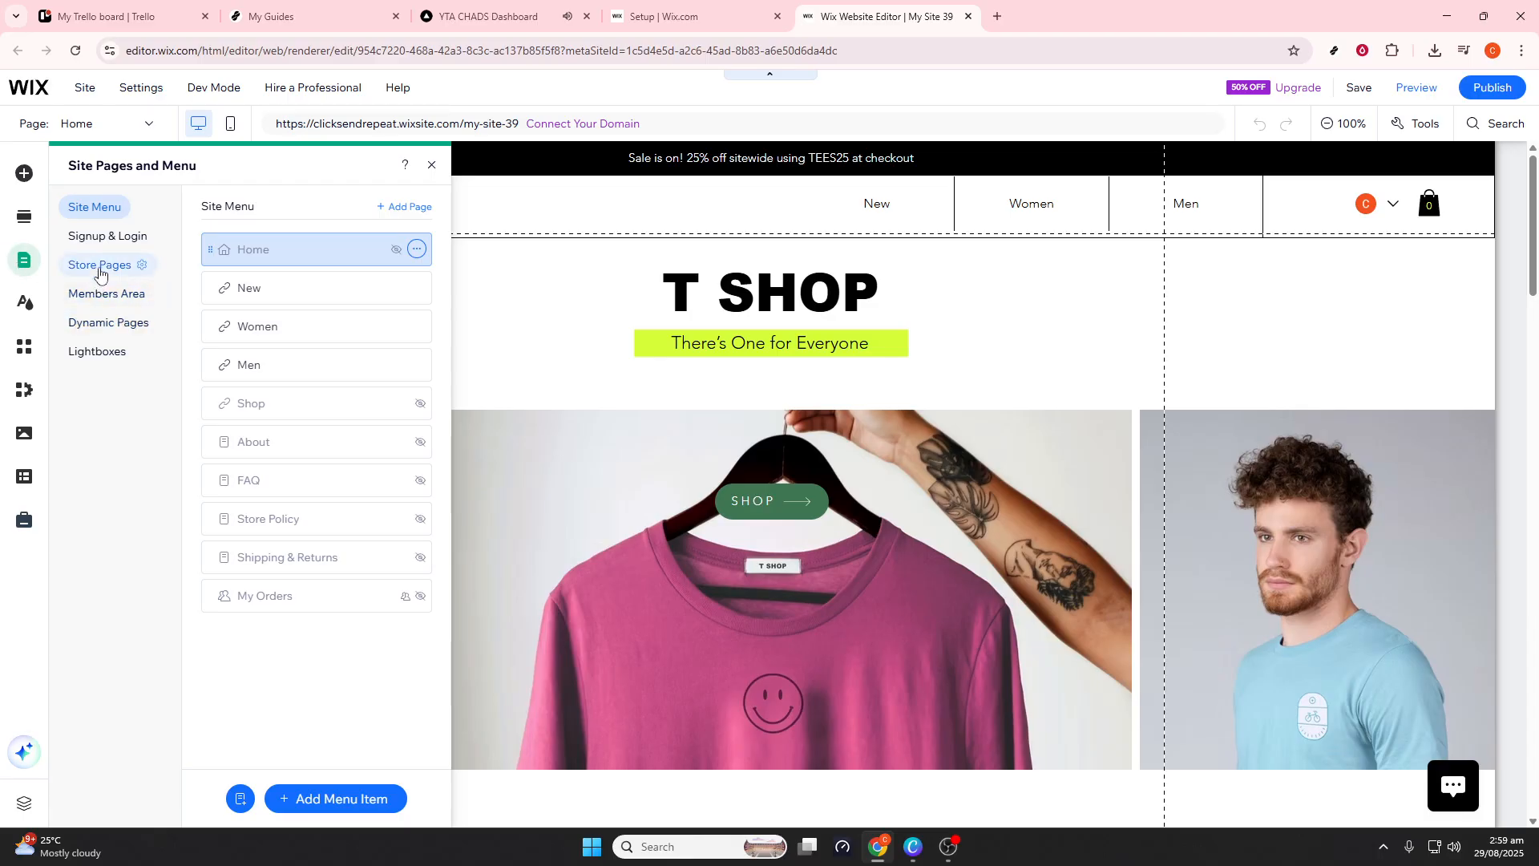
{"action": "left_click", "coordinate": [99, 275]}
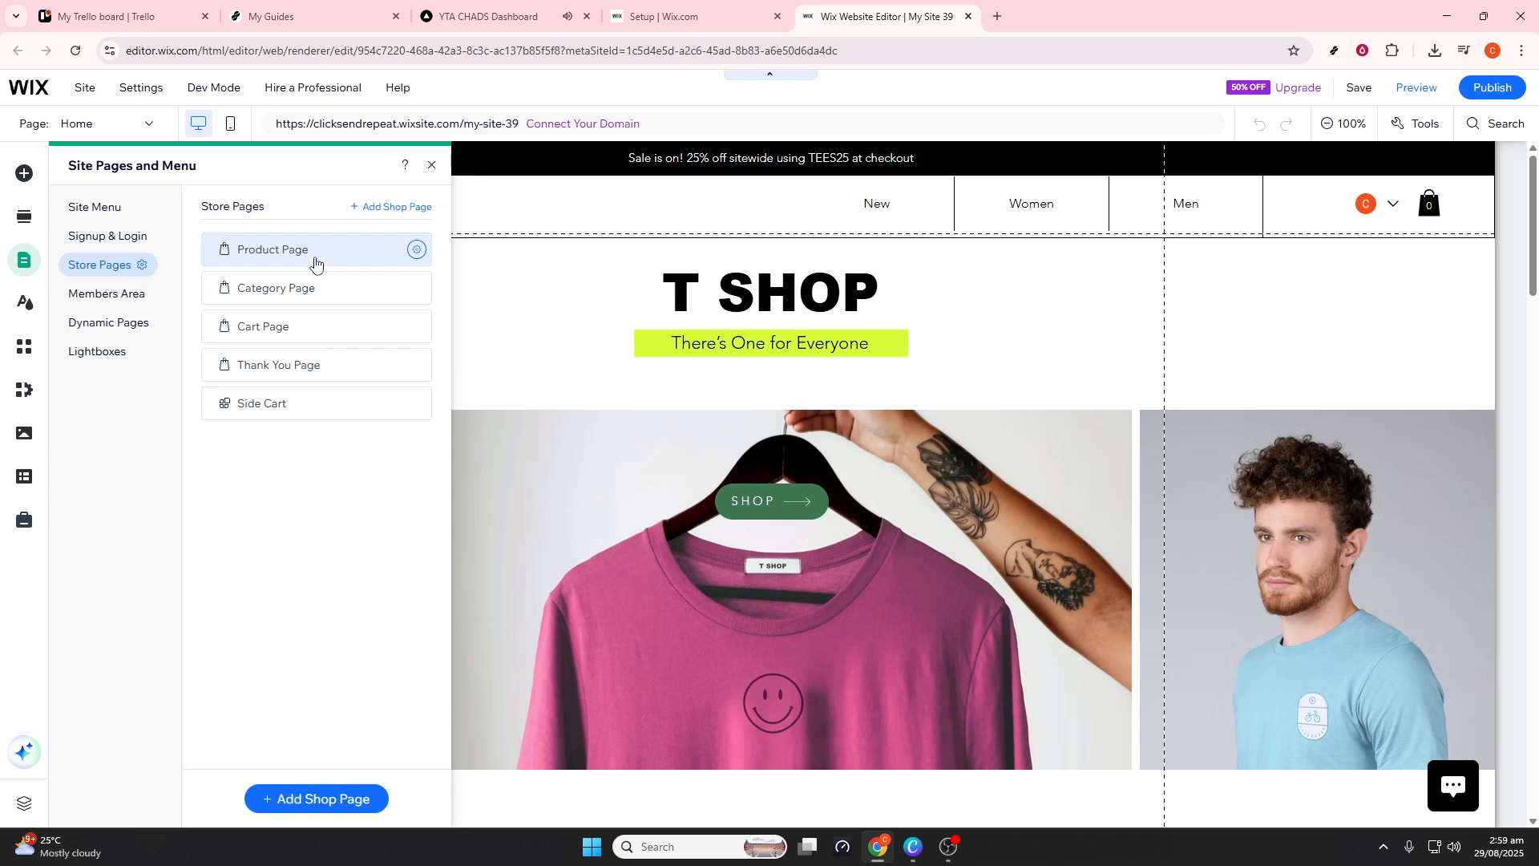
{"action": "left_click", "coordinate": [315, 263]}
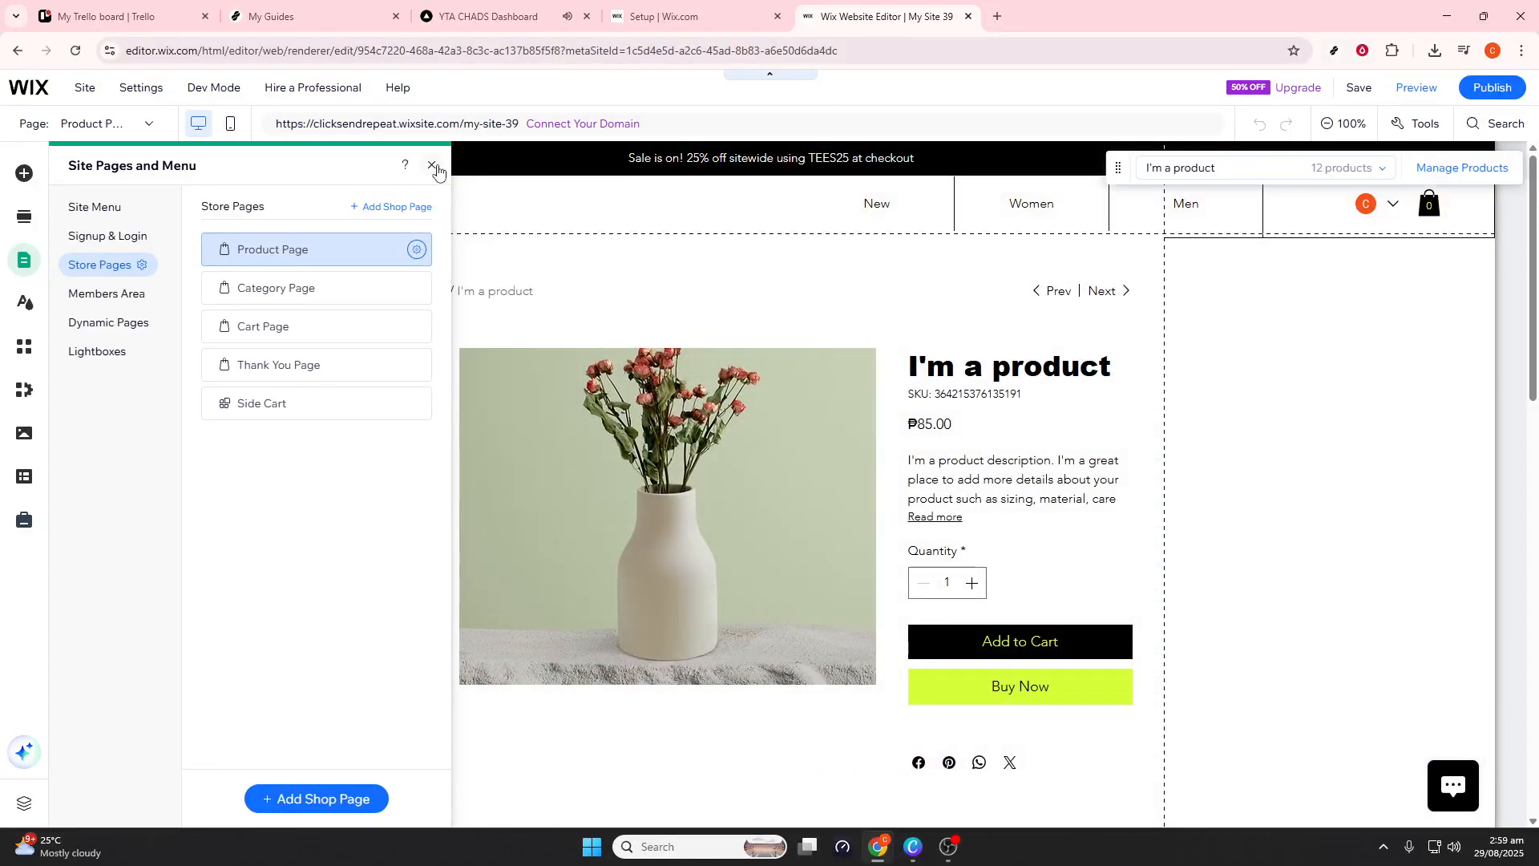
{"action": "left_click", "coordinate": [433, 166]}
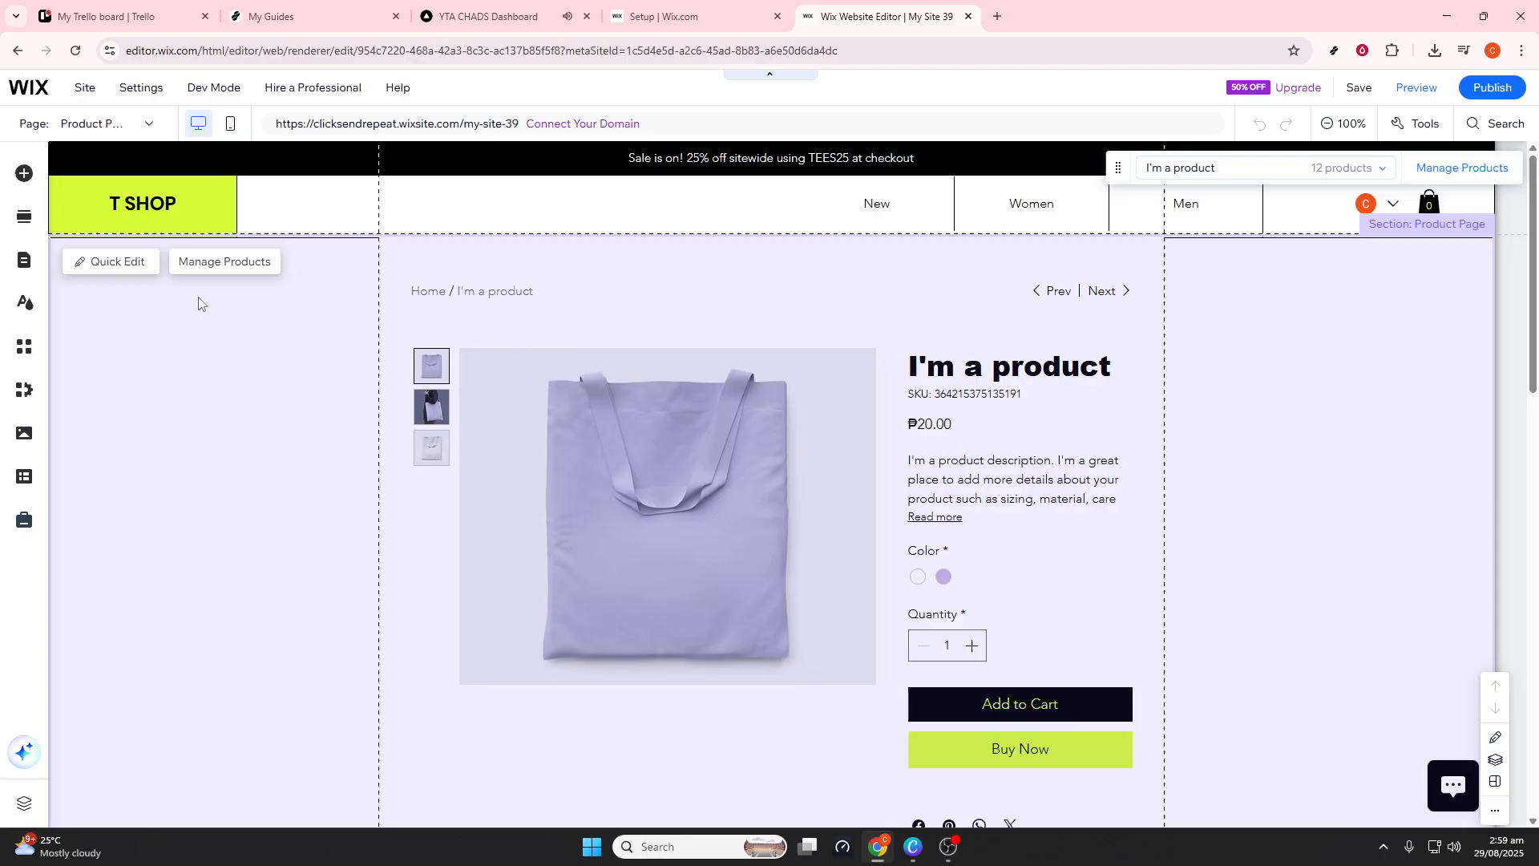
Open the ₱20.00 tote bag for editing from the store's product list
{"action": "left_click", "coordinate": [233, 269]}
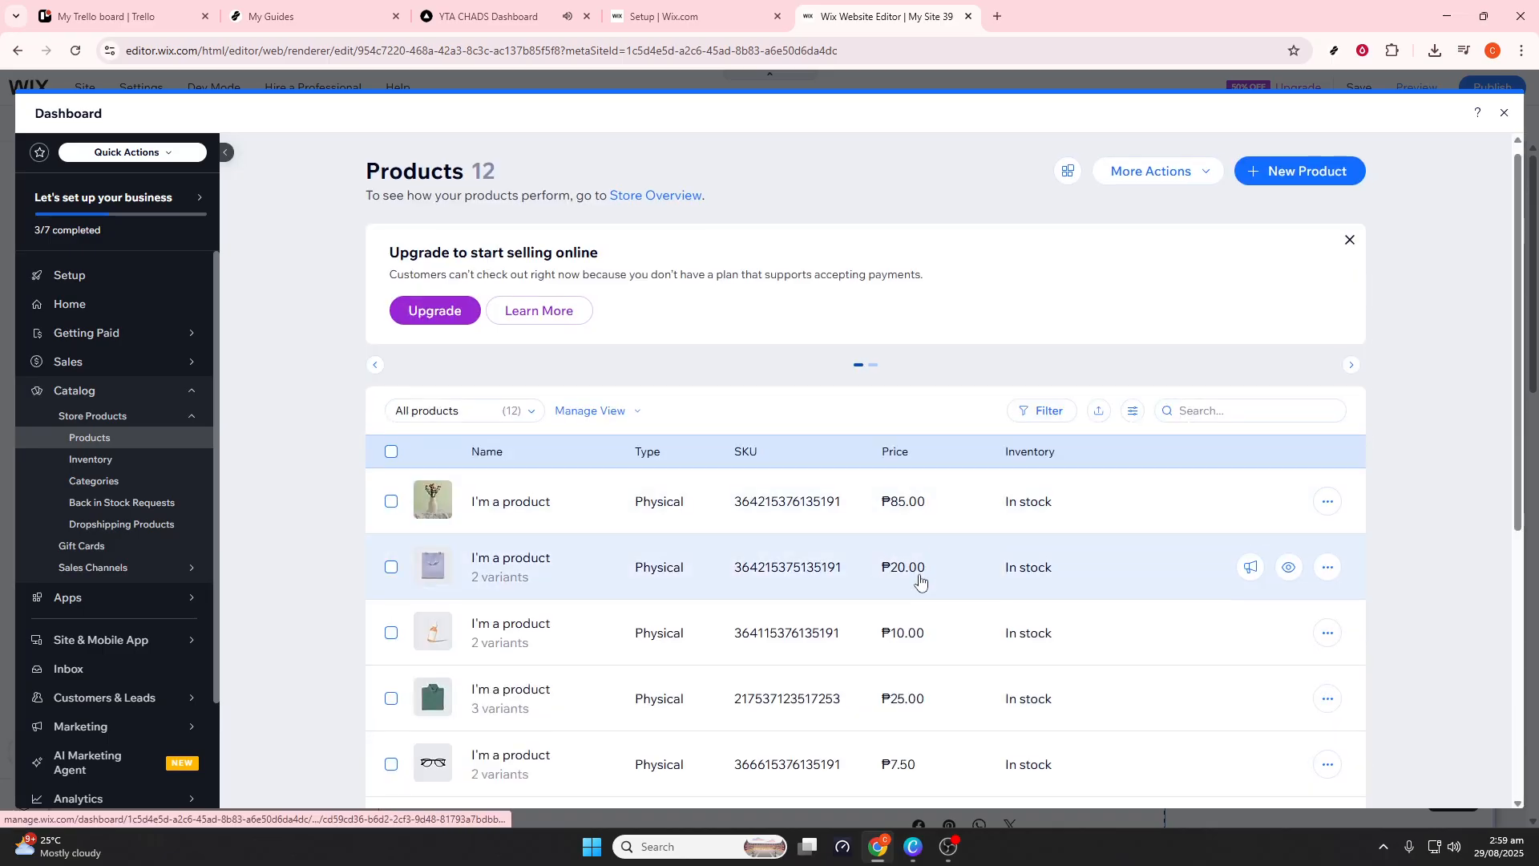
{"action": "scroll", "coordinate": [923, 577], "scroll_direction": "down", "scroll_amount": 2}
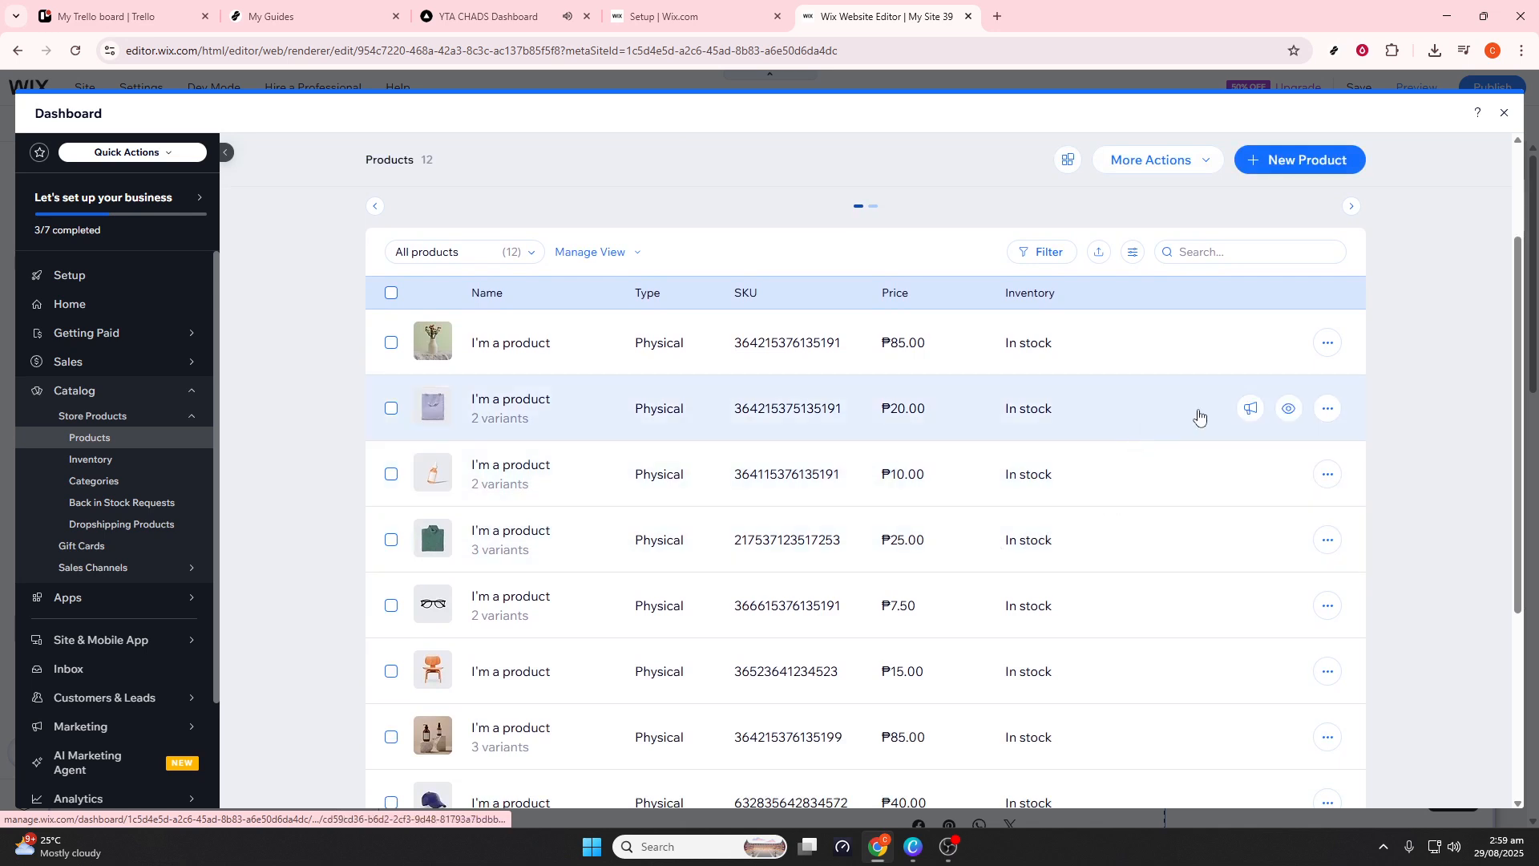
{"action": "left_click", "coordinate": [1328, 408]}
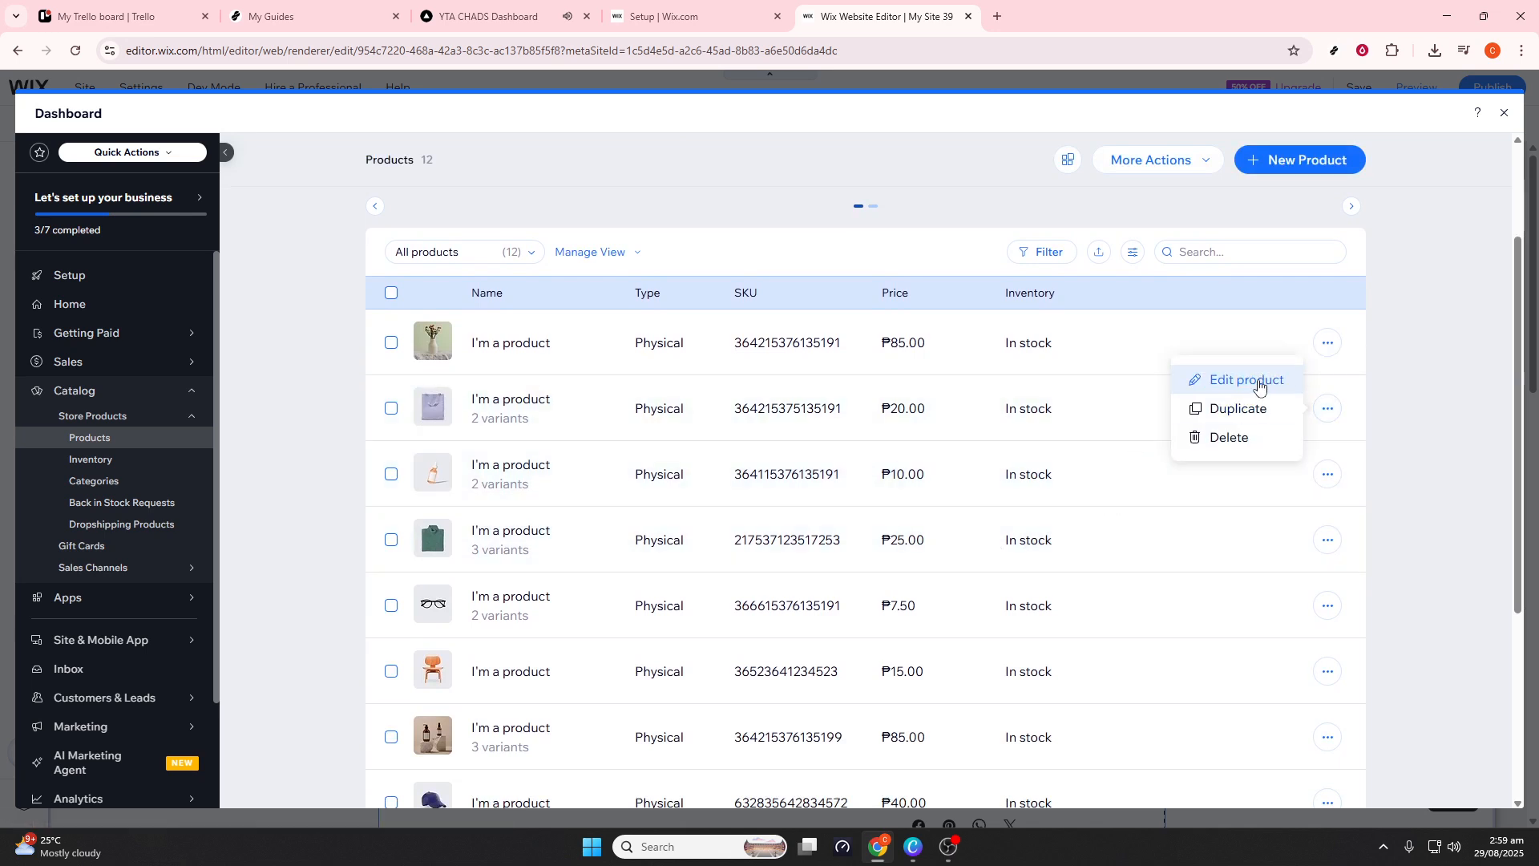
{"action": "left_click", "coordinate": [1258, 383]}
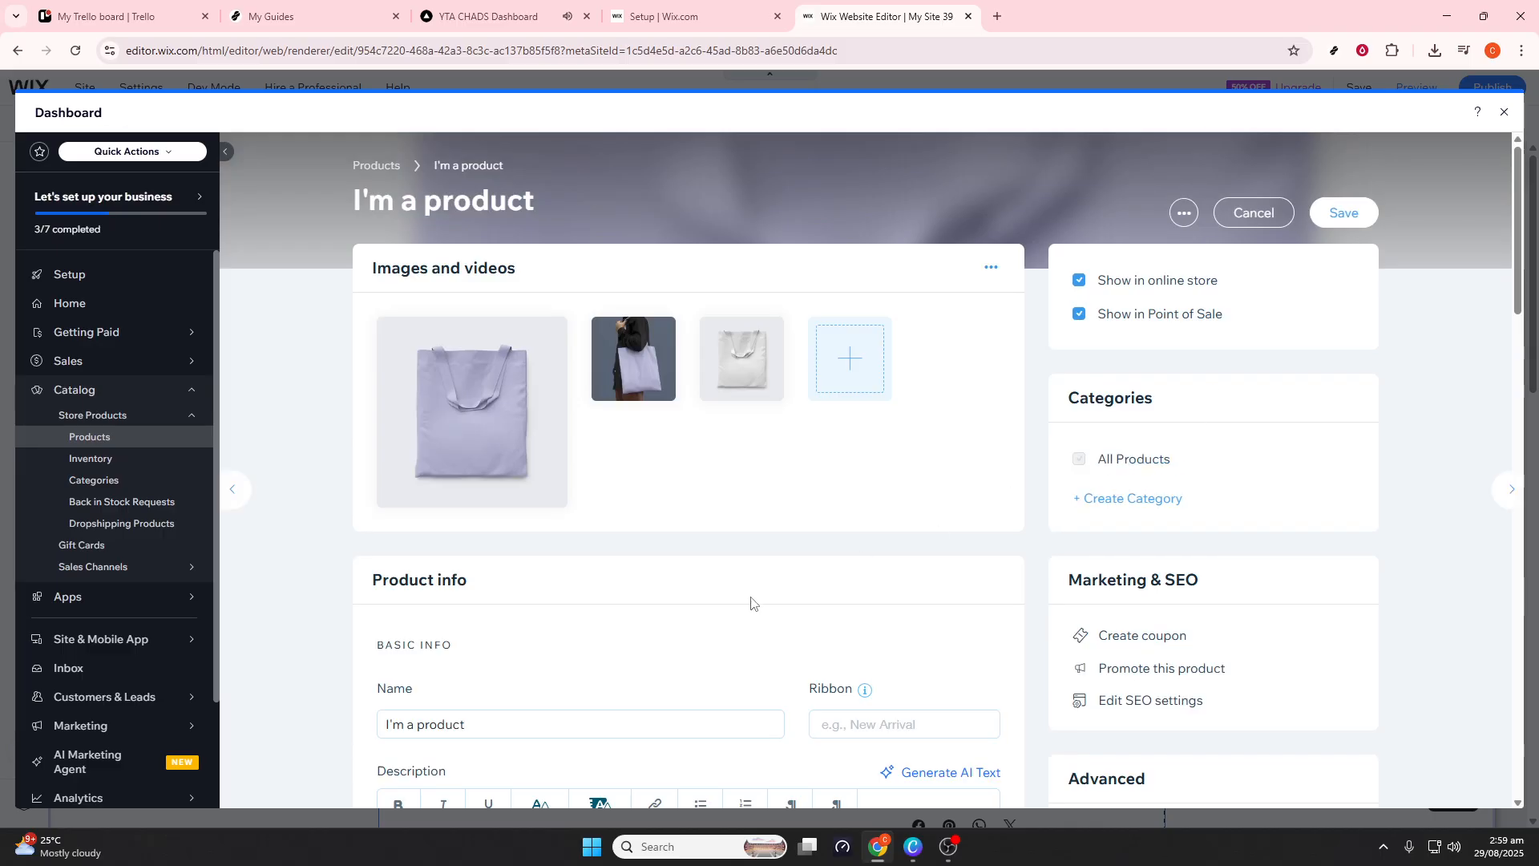
Try to enable pre-order for the tote bag and save it with no pre-order message, closing the product dashboard
{"action": "scroll", "coordinate": [754, 607], "scroll_direction": "down", "scroll_amount": 3}
{"action": "scroll", "coordinate": [754, 607], "scroll_direction": "down", "scroll_amount": 5}
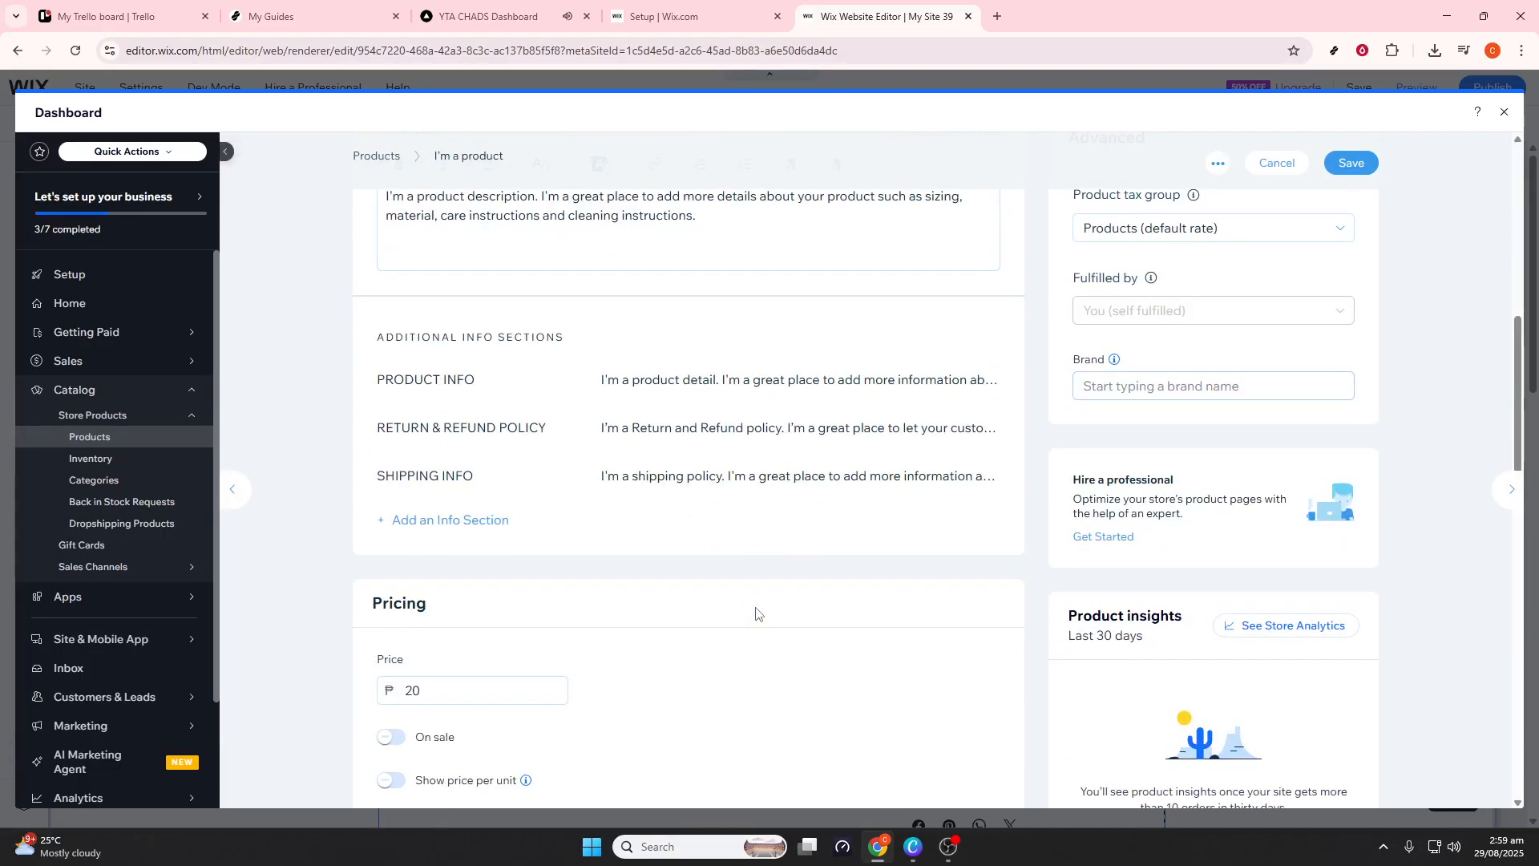
{"action": "scroll", "coordinate": [756, 613], "scroll_direction": "down", "scroll_amount": 5}
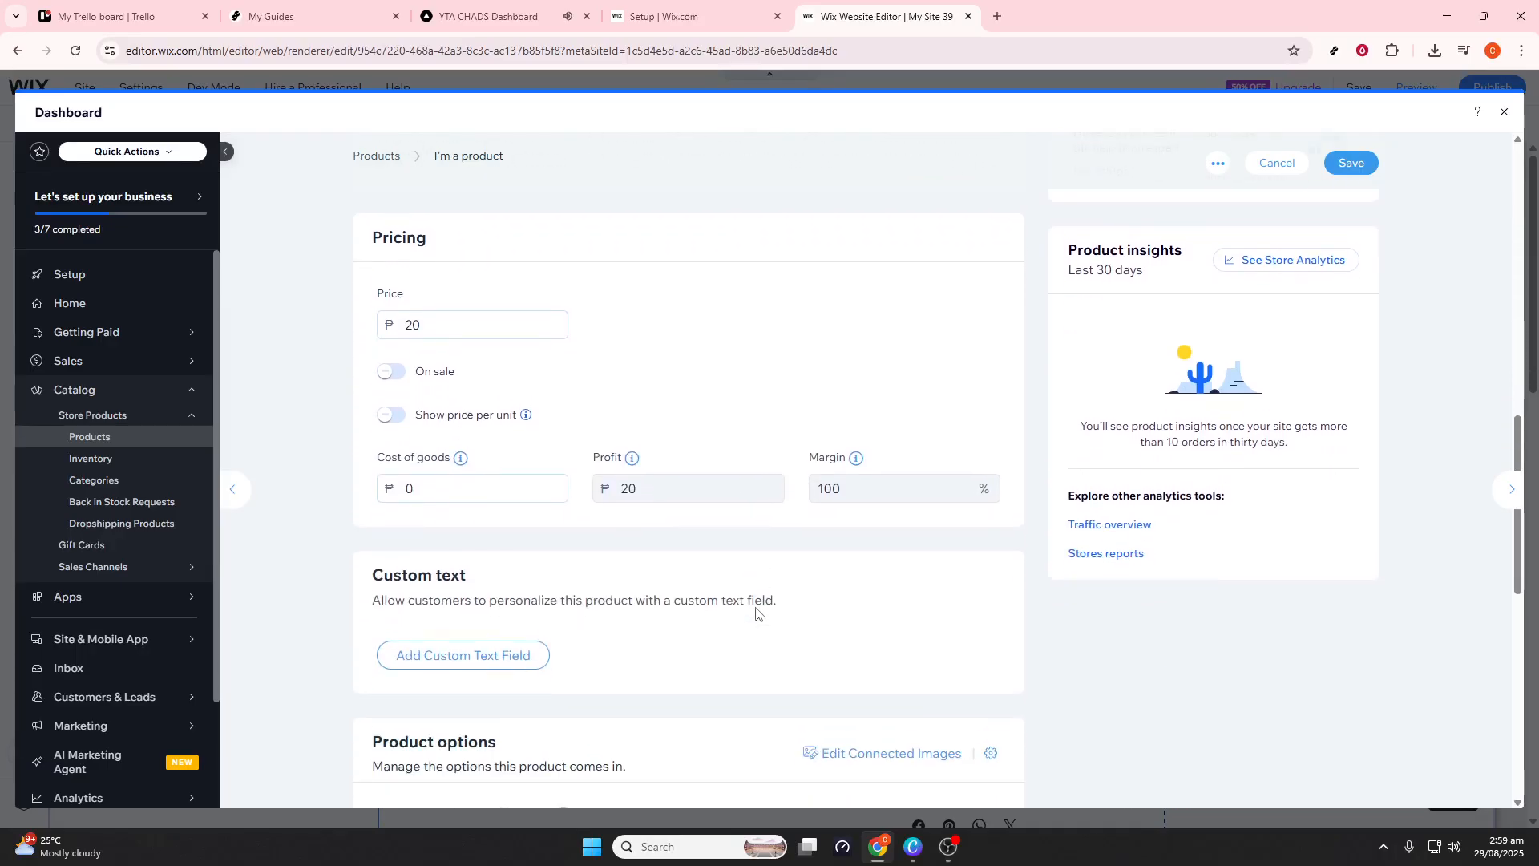
{"action": "scroll", "coordinate": [756, 613], "scroll_direction": "down", "scroll_amount": 5}
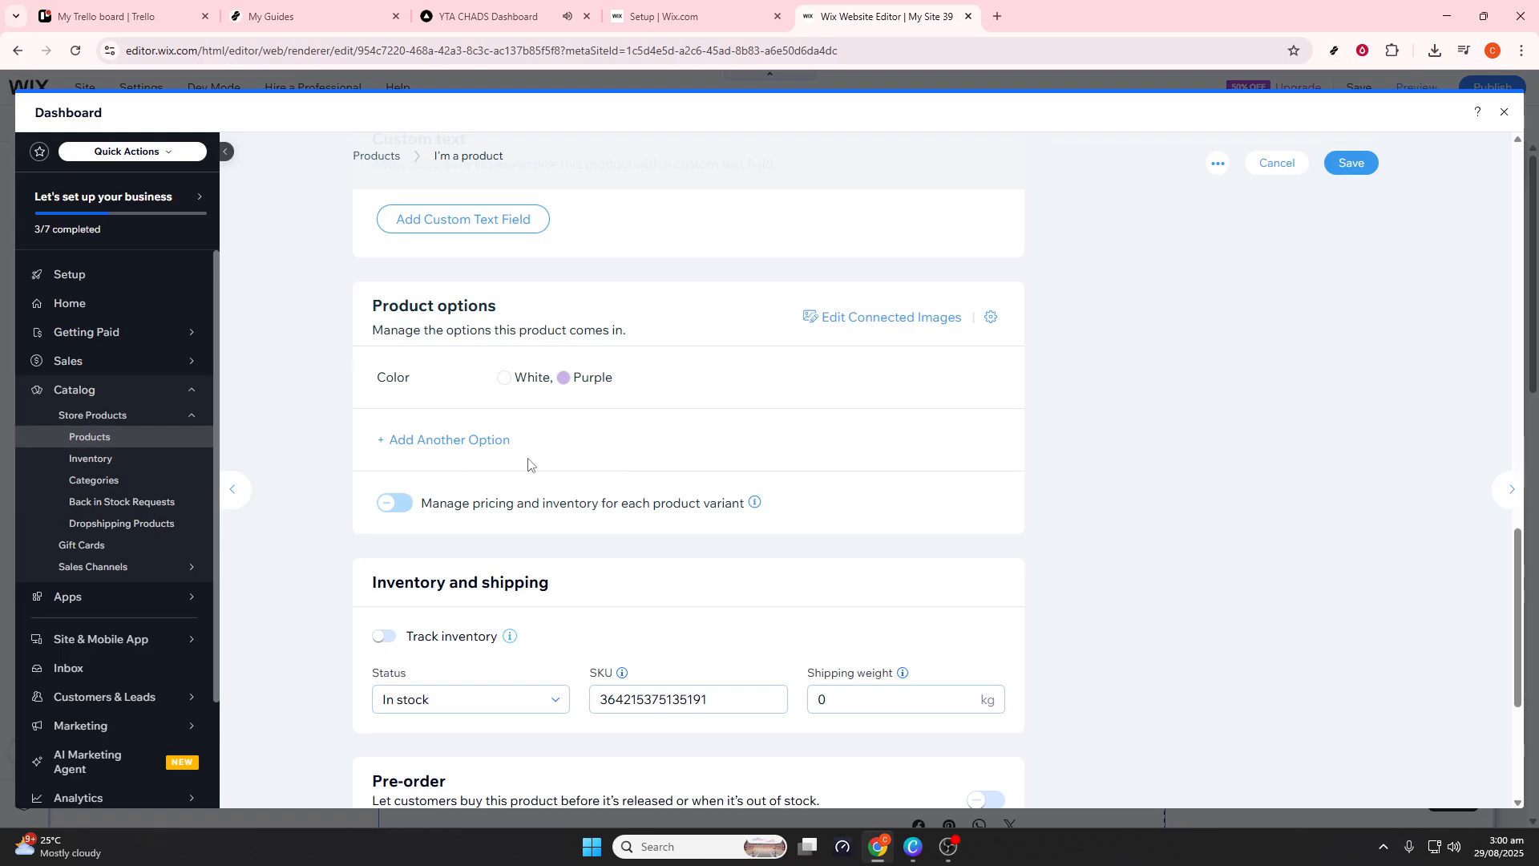
{"action": "scroll", "coordinate": [501, 610], "scroll_direction": "down", "scroll_amount": 4}
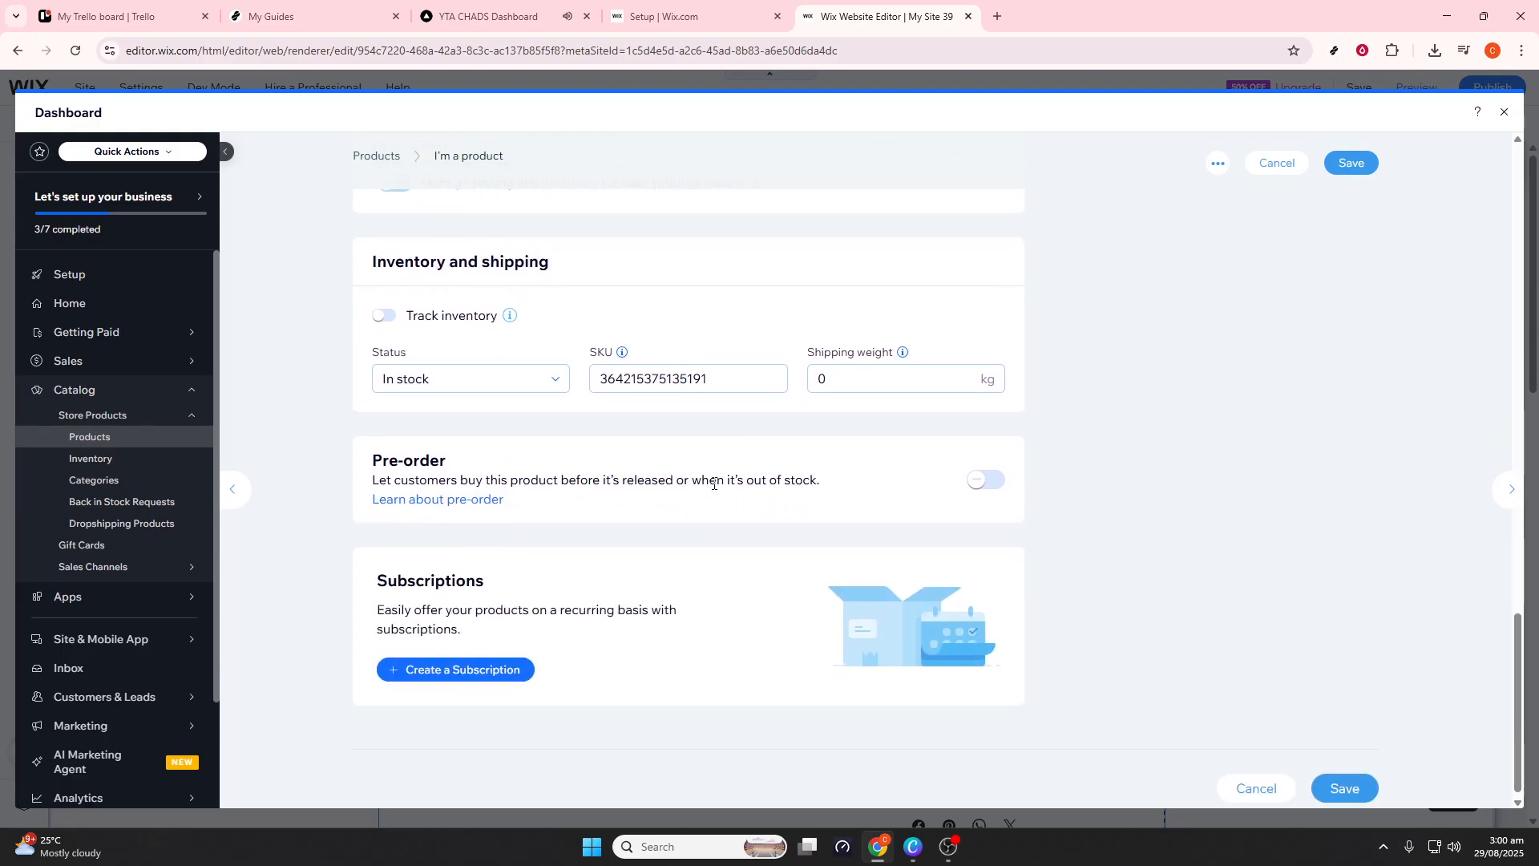
{"action": "left_click", "coordinate": [974, 484]}
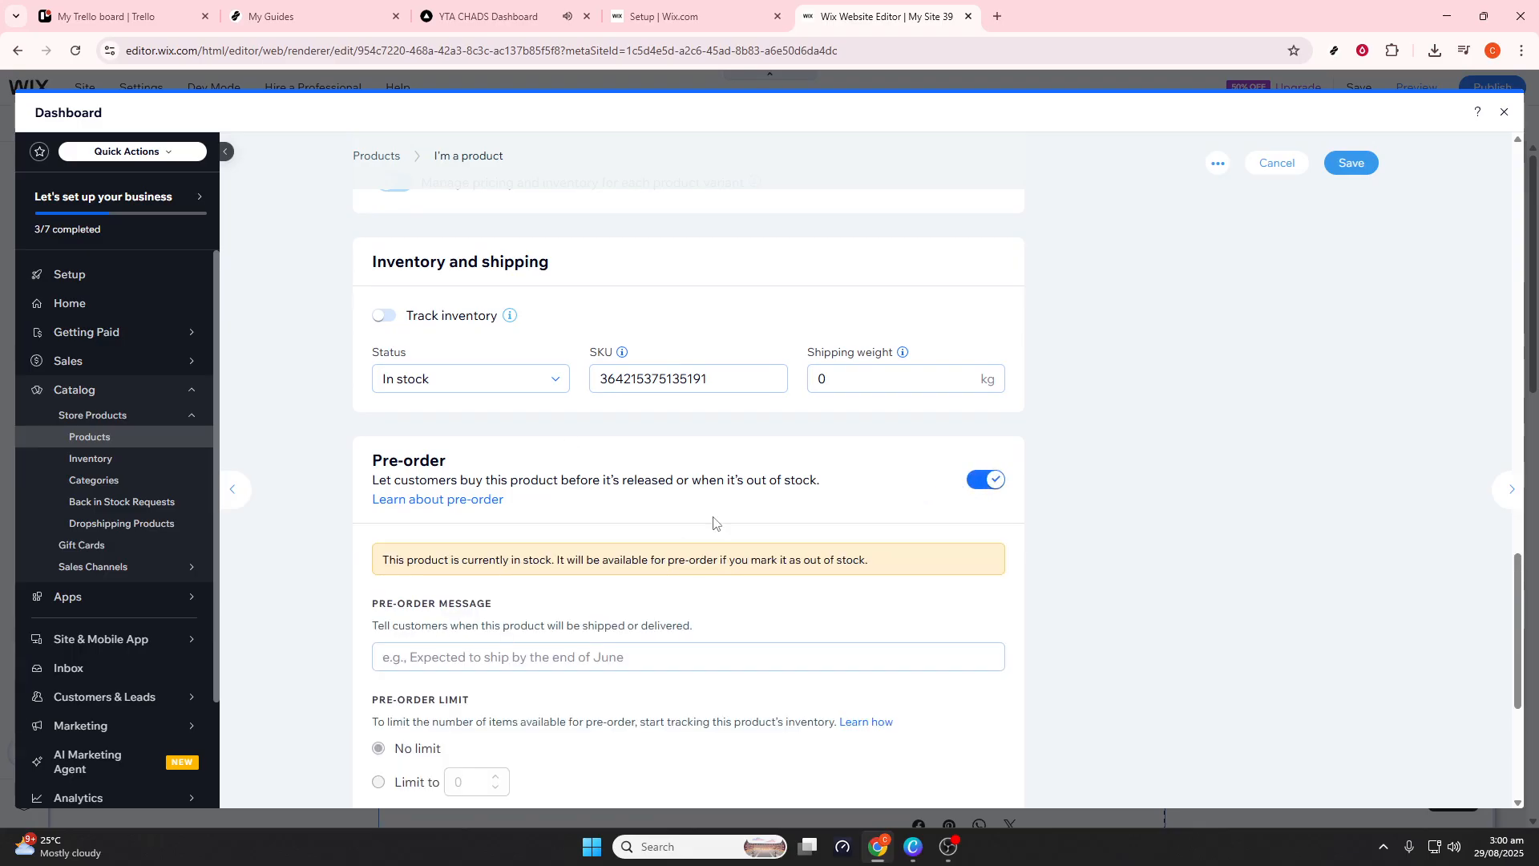
{"action": "scroll", "coordinate": [1097, 594], "scroll_direction": "down", "scroll_amount": 2}
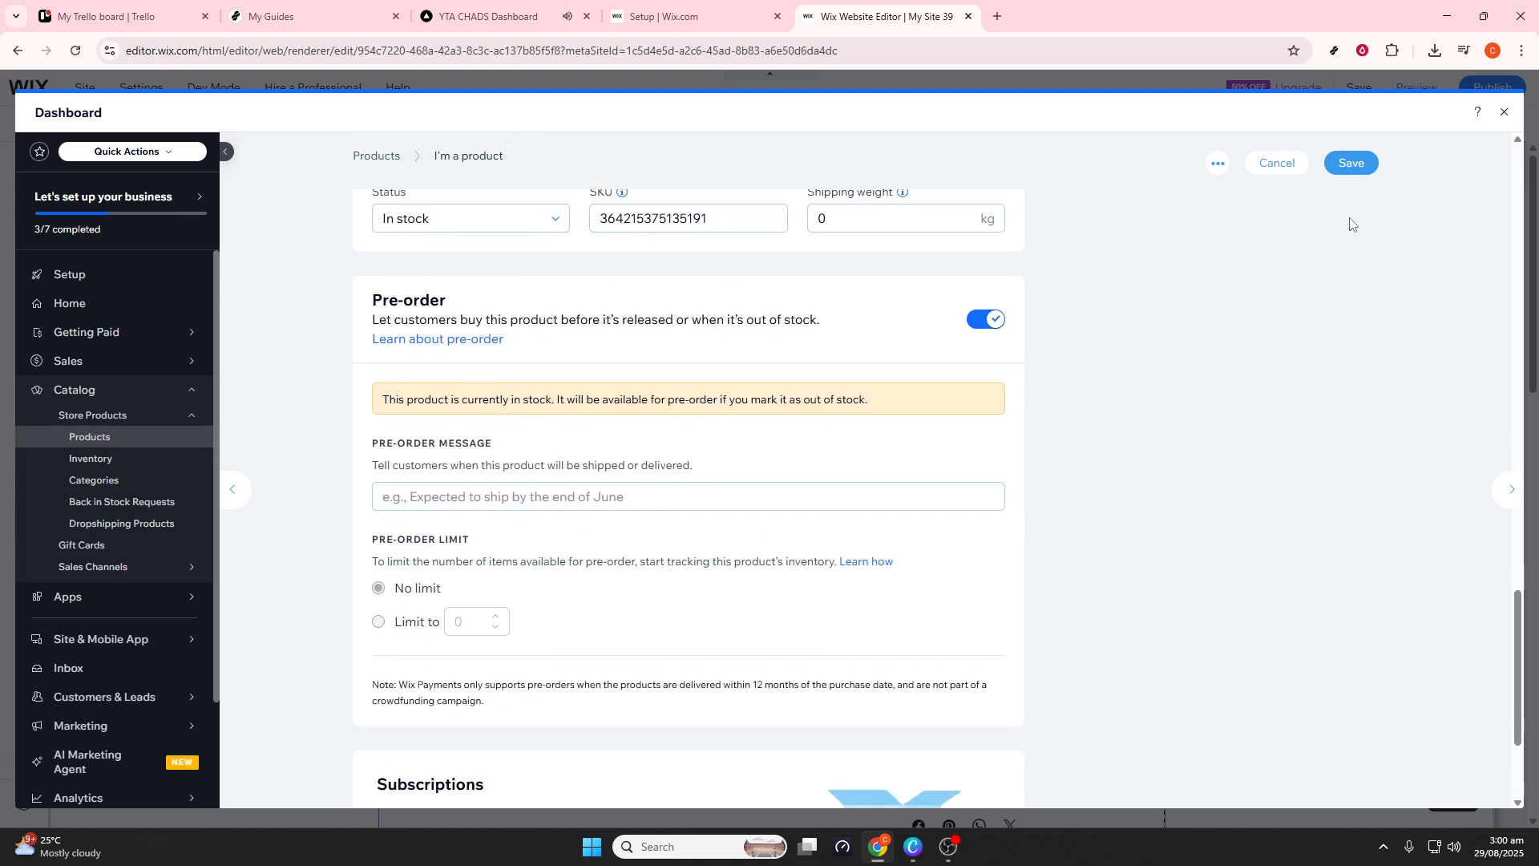
{"action": "left_click", "coordinate": [1342, 166]}
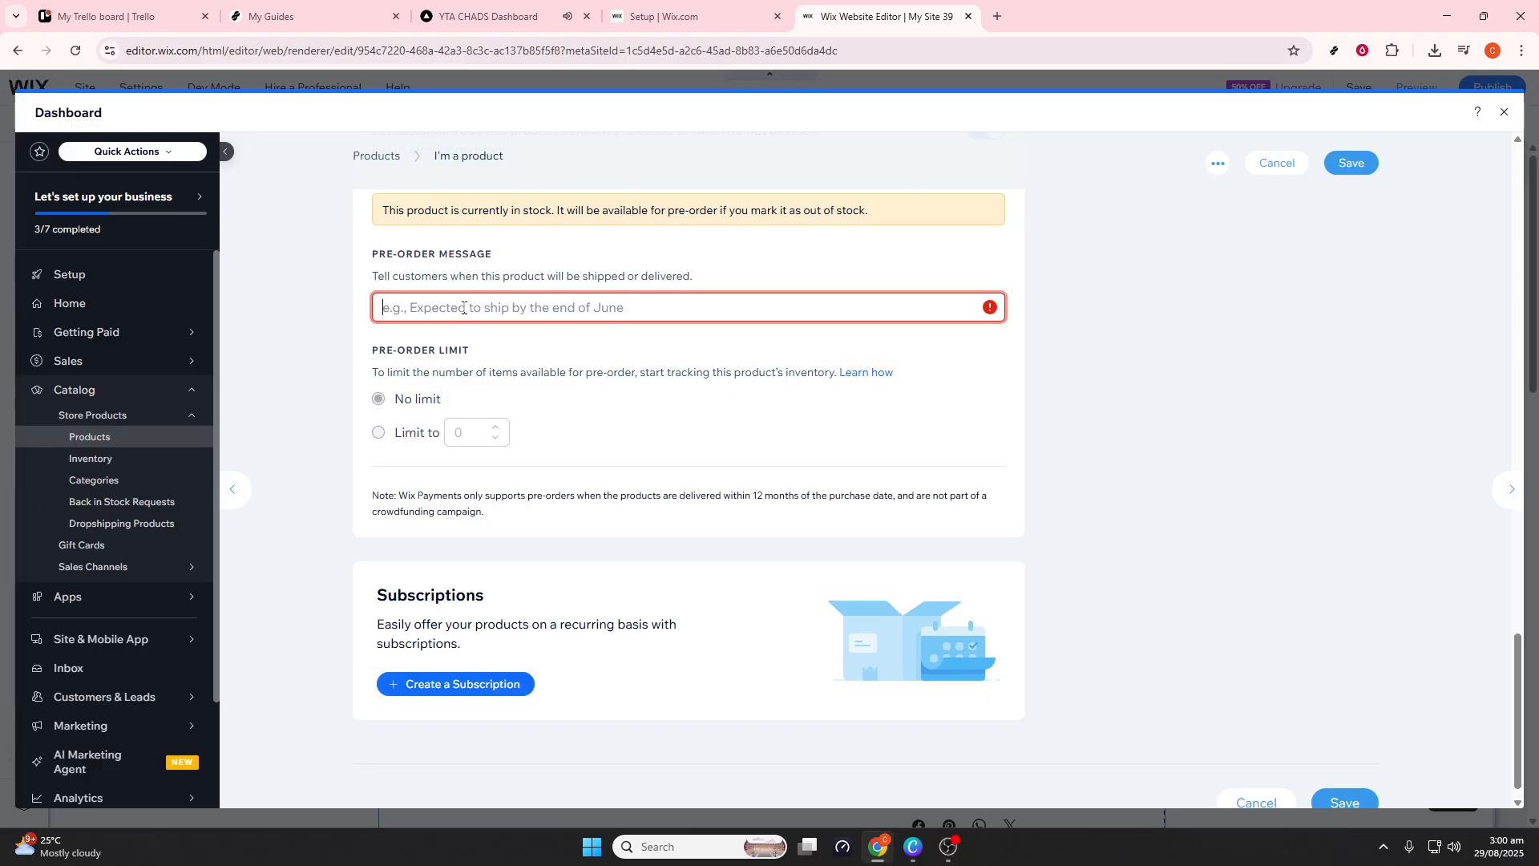
{"action": "left_click", "coordinate": [1502, 117]}
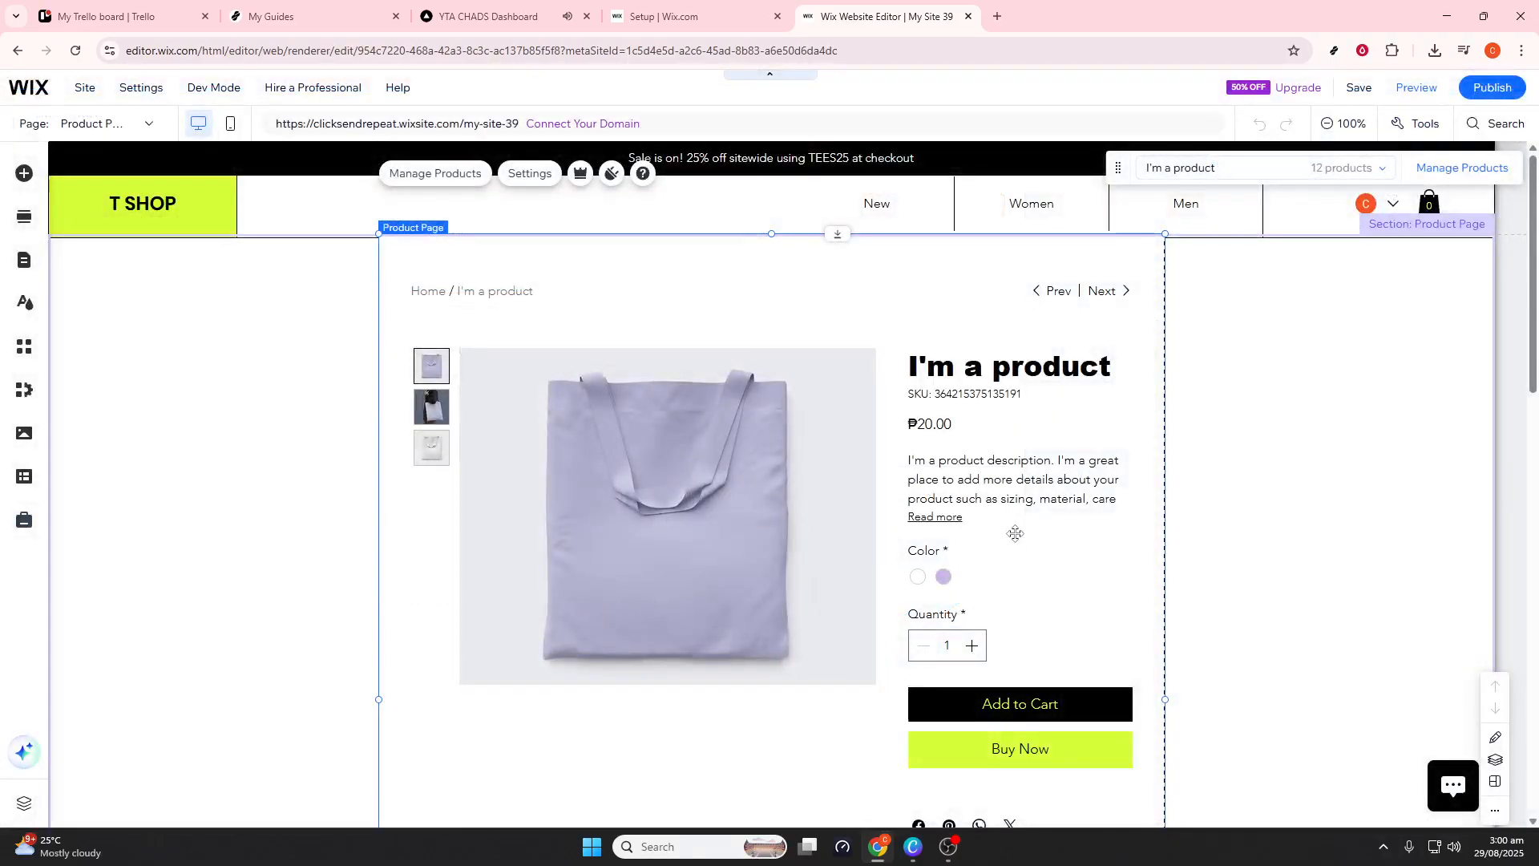
Open the pre-order button text for editing in the Product Page text settings, leaving it without entering new wording
{"action": "scroll", "coordinate": [1016, 533], "scroll_direction": "down", "scroll_amount": 2}
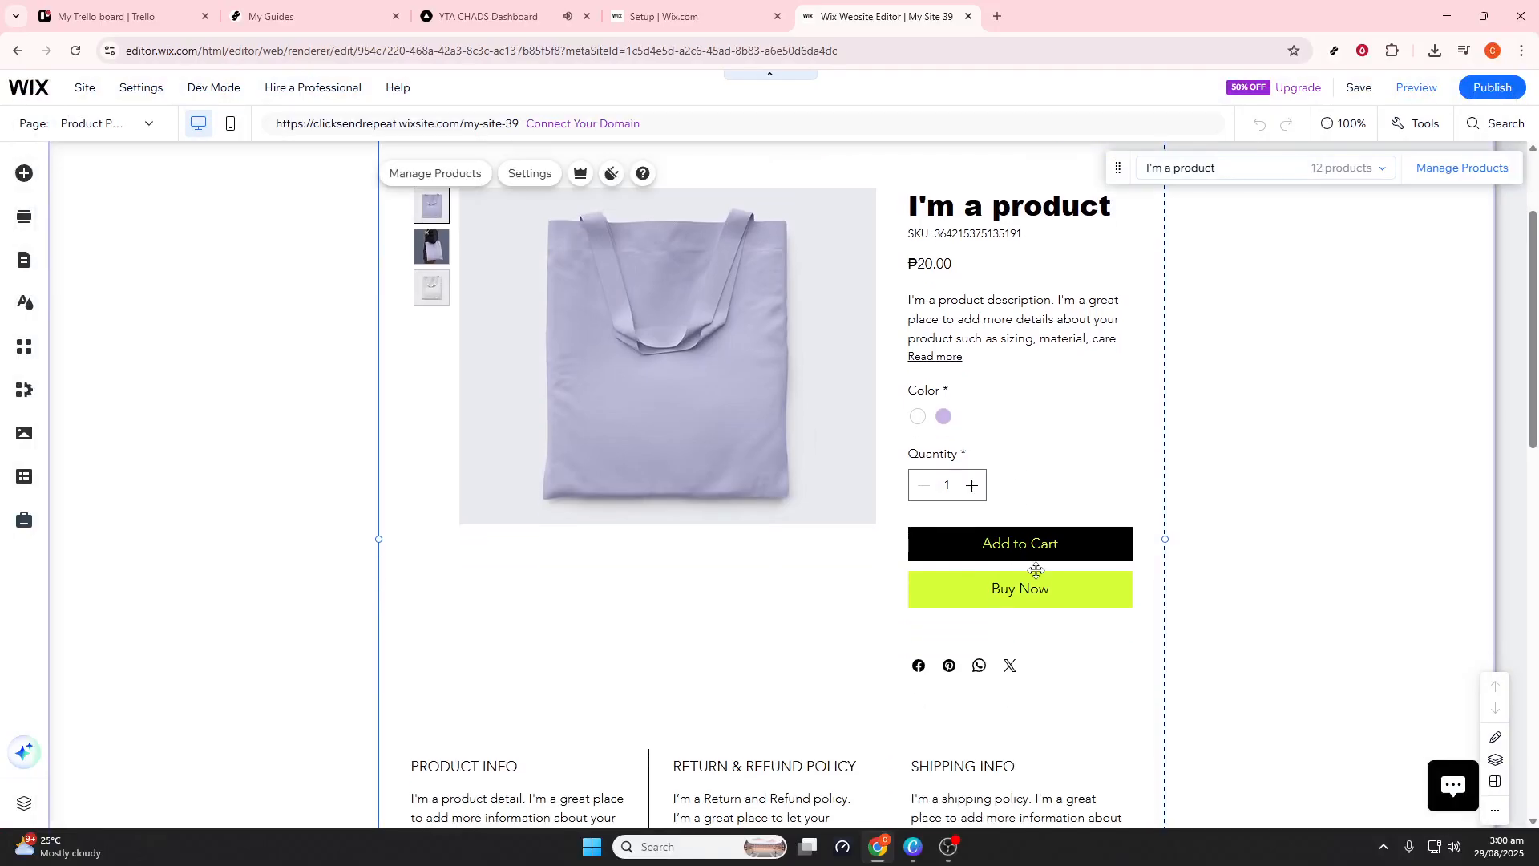
{"action": "left_click", "coordinate": [1027, 584]}
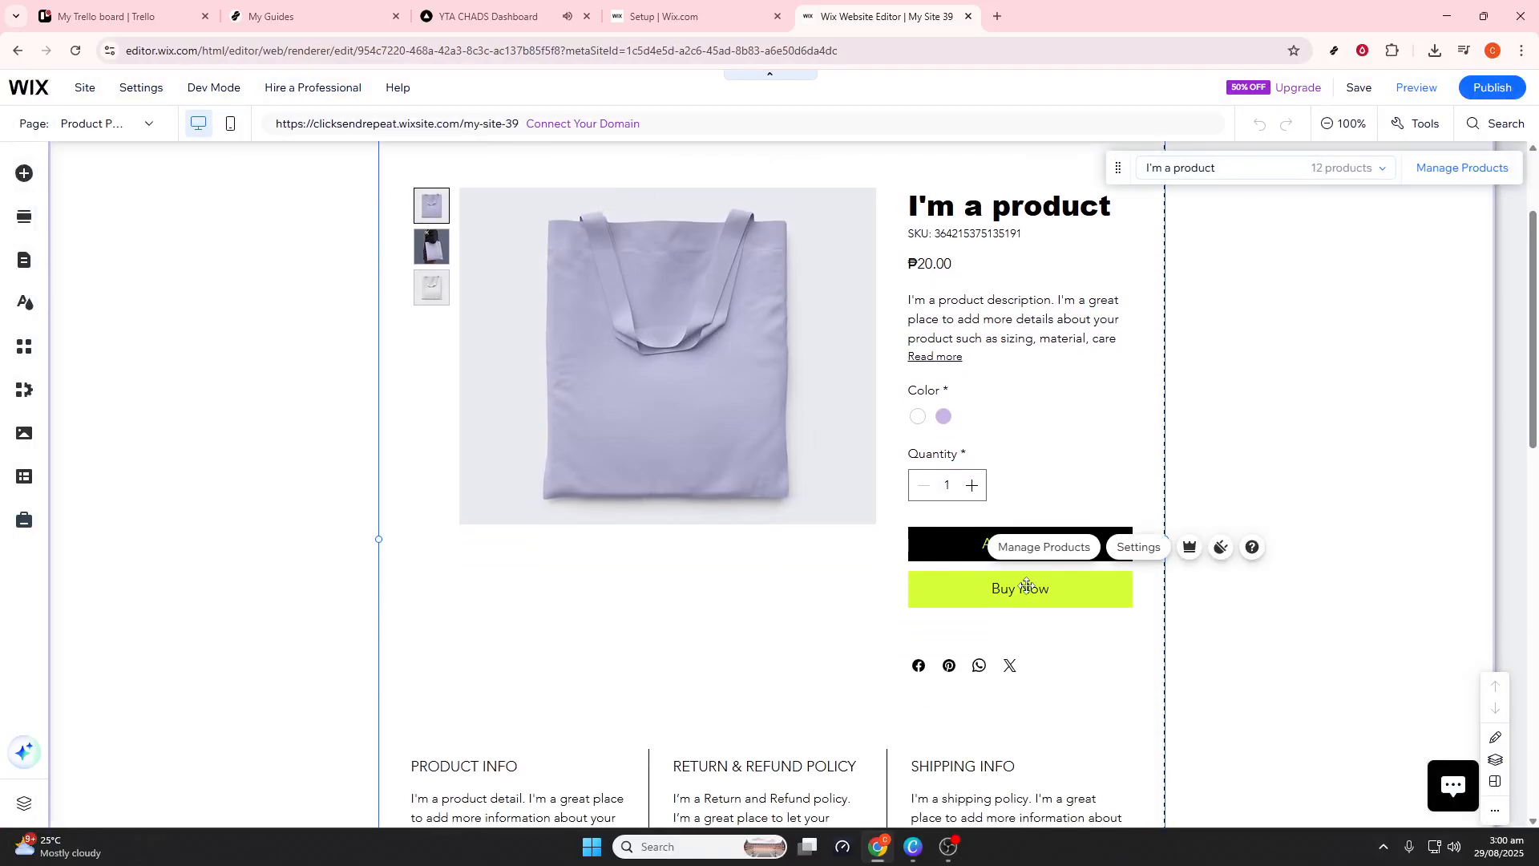
{"action": "left_click", "coordinate": [1130, 550]}
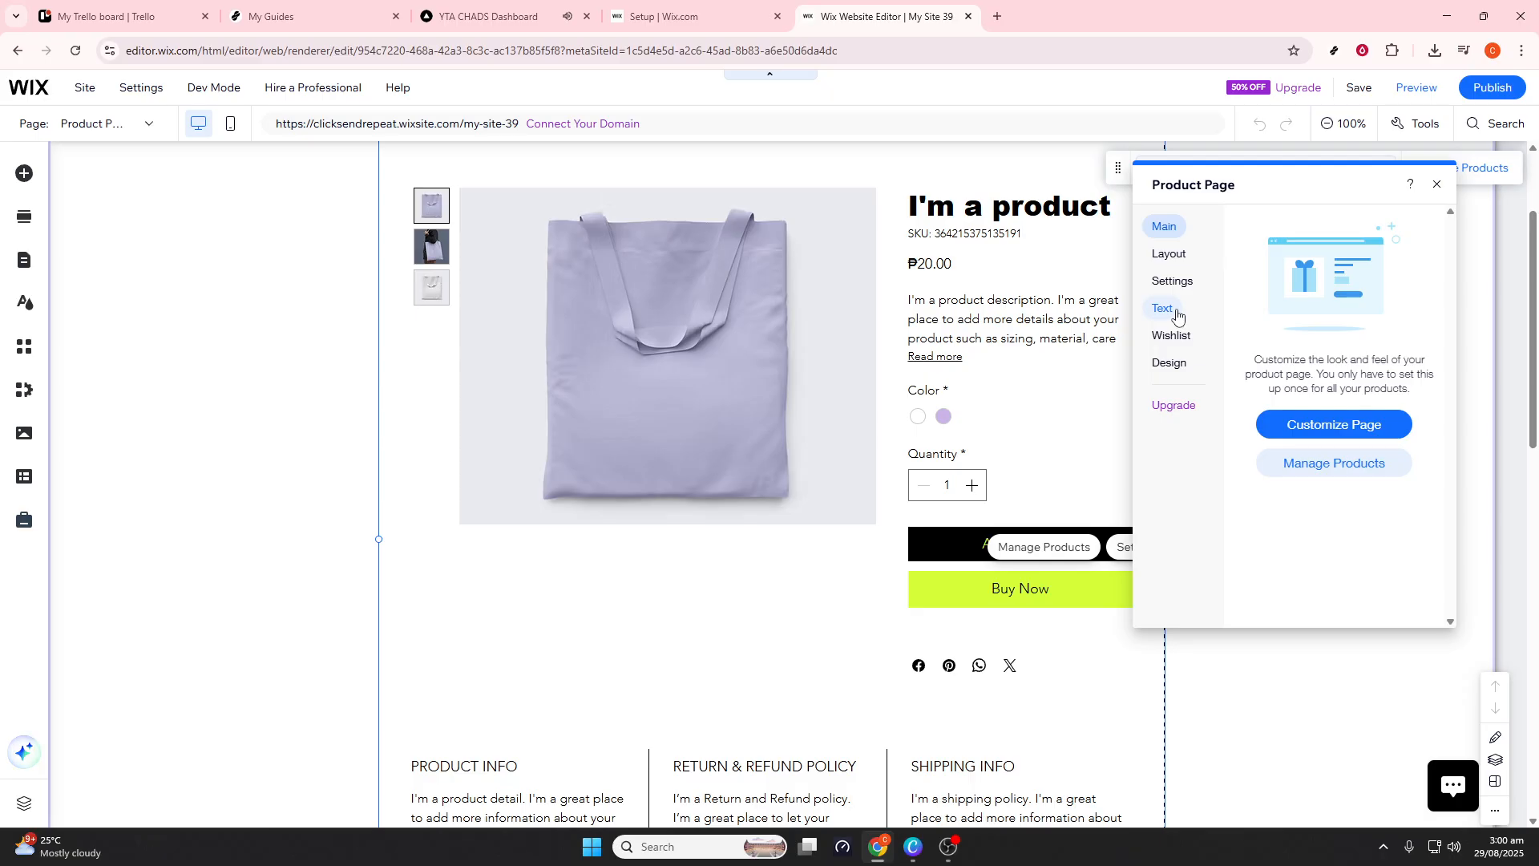
{"action": "left_click", "coordinate": [1177, 317]}
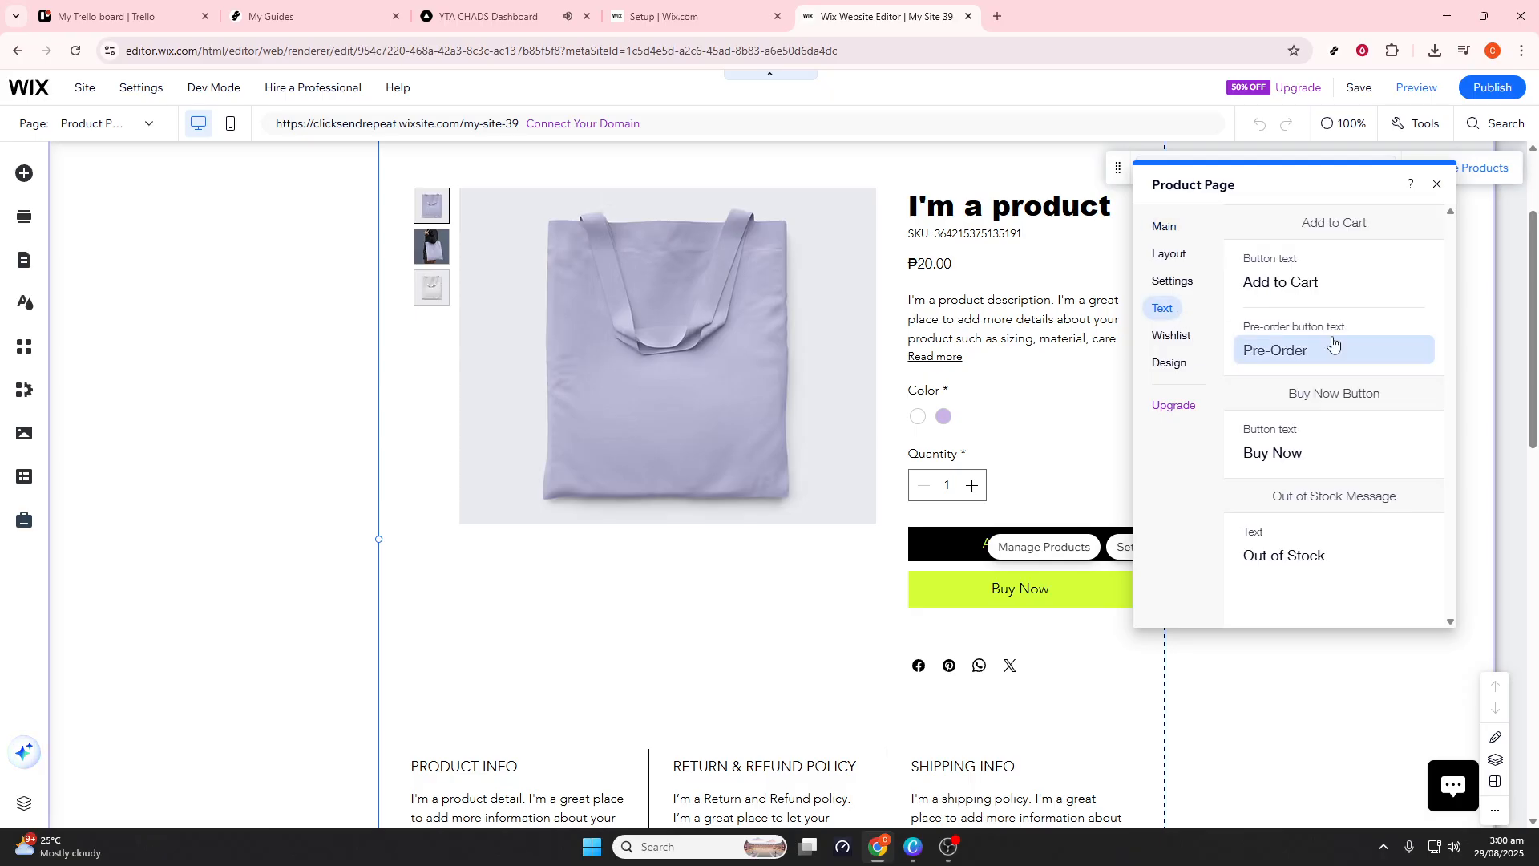
{"action": "left_click", "coordinate": [1292, 357]}
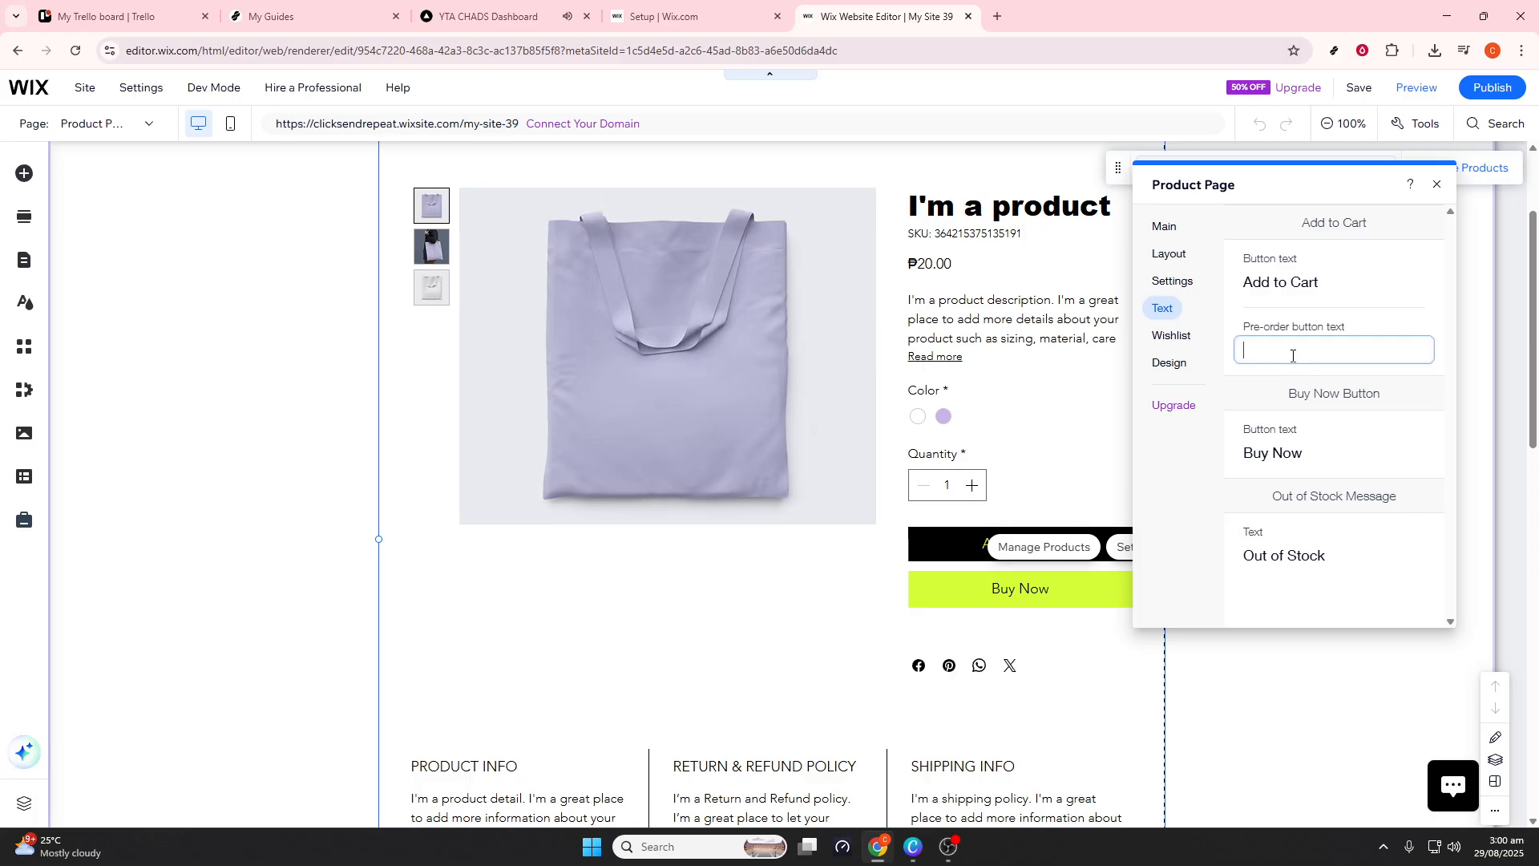
{"action": "left_click", "coordinate": [1315, 702]}
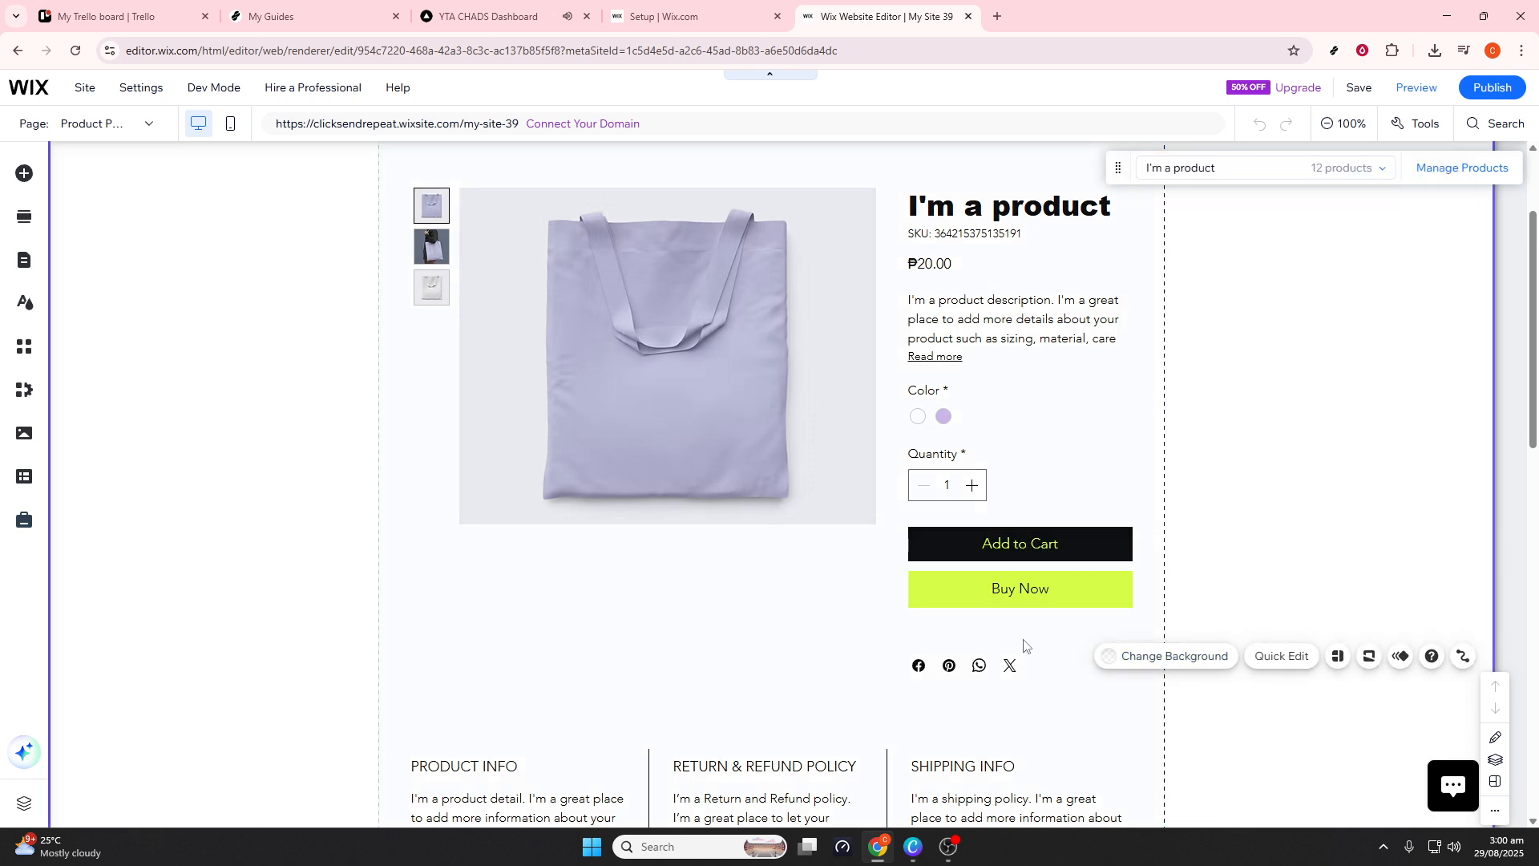
{"action": "scroll", "coordinate": [1138, 597], "scroll_direction": "down", "scroll_amount": 2}
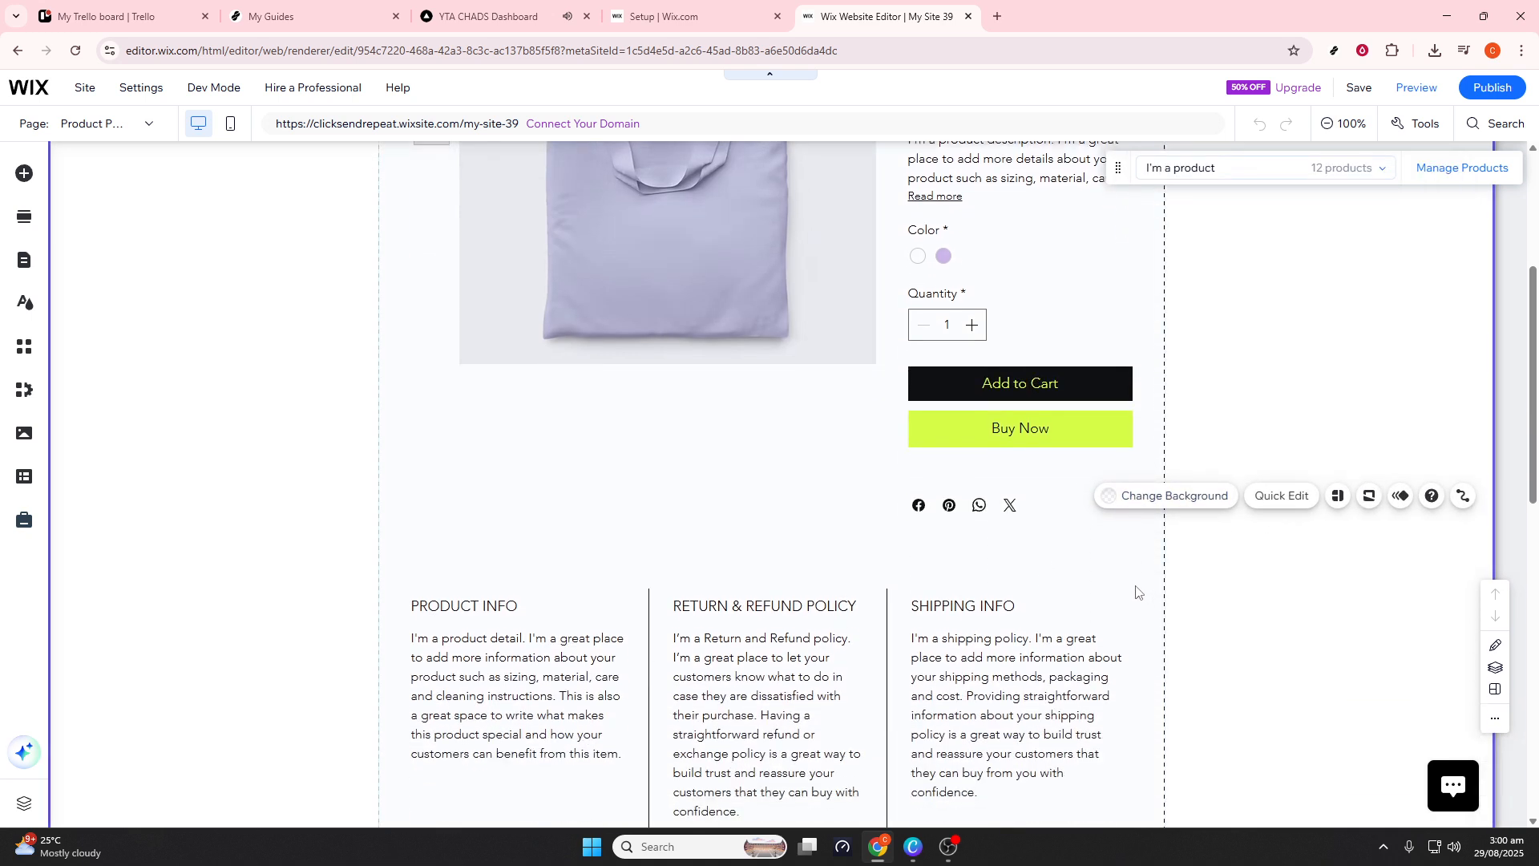
{"action": "scroll", "coordinate": [1138, 594], "scroll_direction": "up", "scroll_amount": 2}
{"action": "left_click", "coordinate": [1136, 473]}
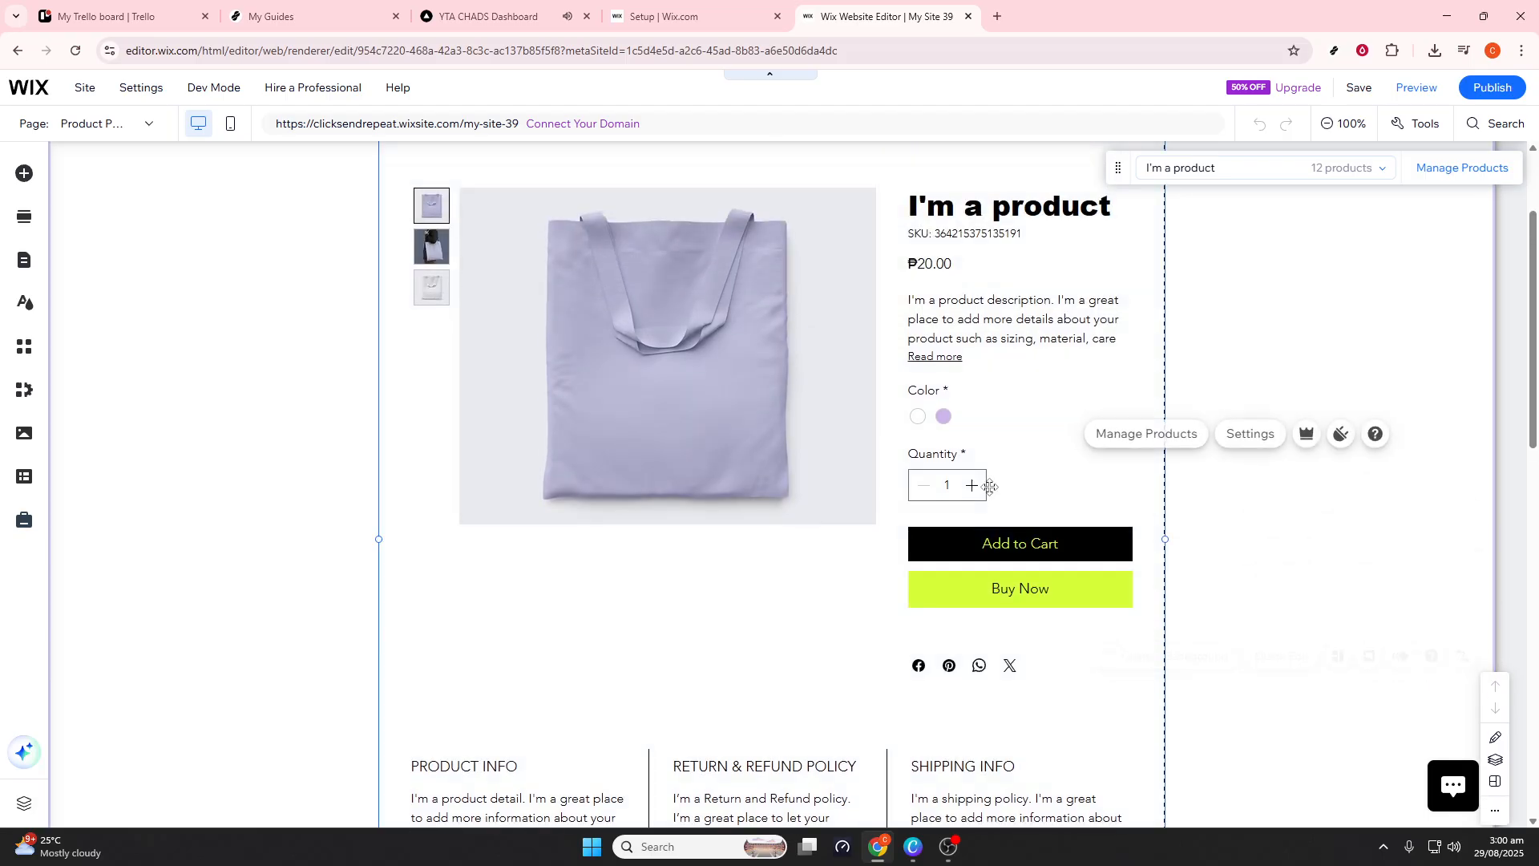
{"action": "scroll", "coordinate": [962, 591], "scroll_direction": "up", "scroll_amount": 1}
{"action": "scroll", "coordinate": [961, 591], "scroll_direction": "up", "scroll_amount": 1}
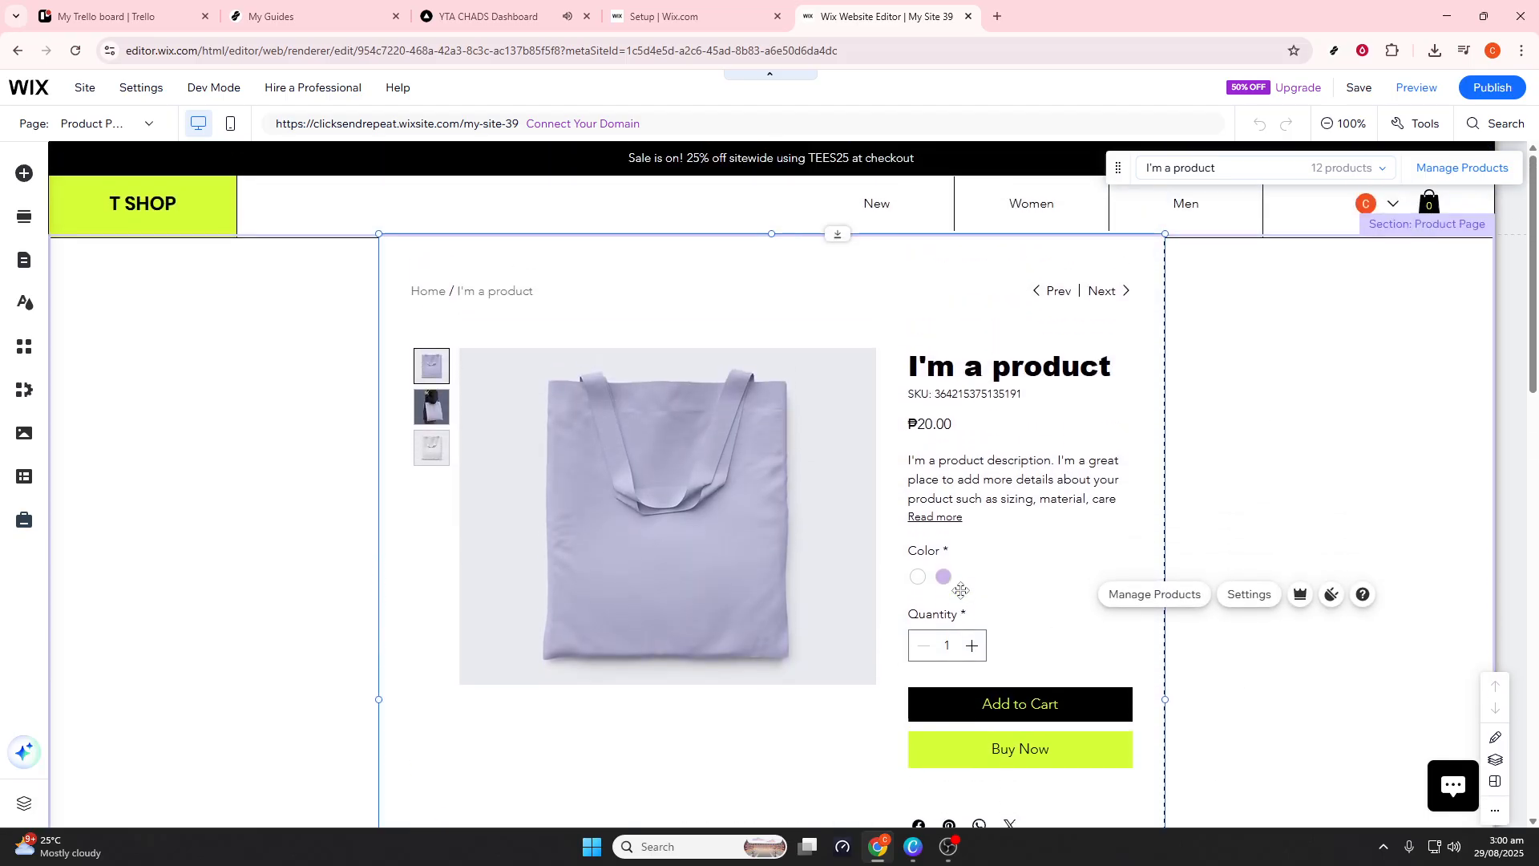
{"action": "scroll", "coordinate": [962, 591], "scroll_direction": "down", "scroll_amount": 1}
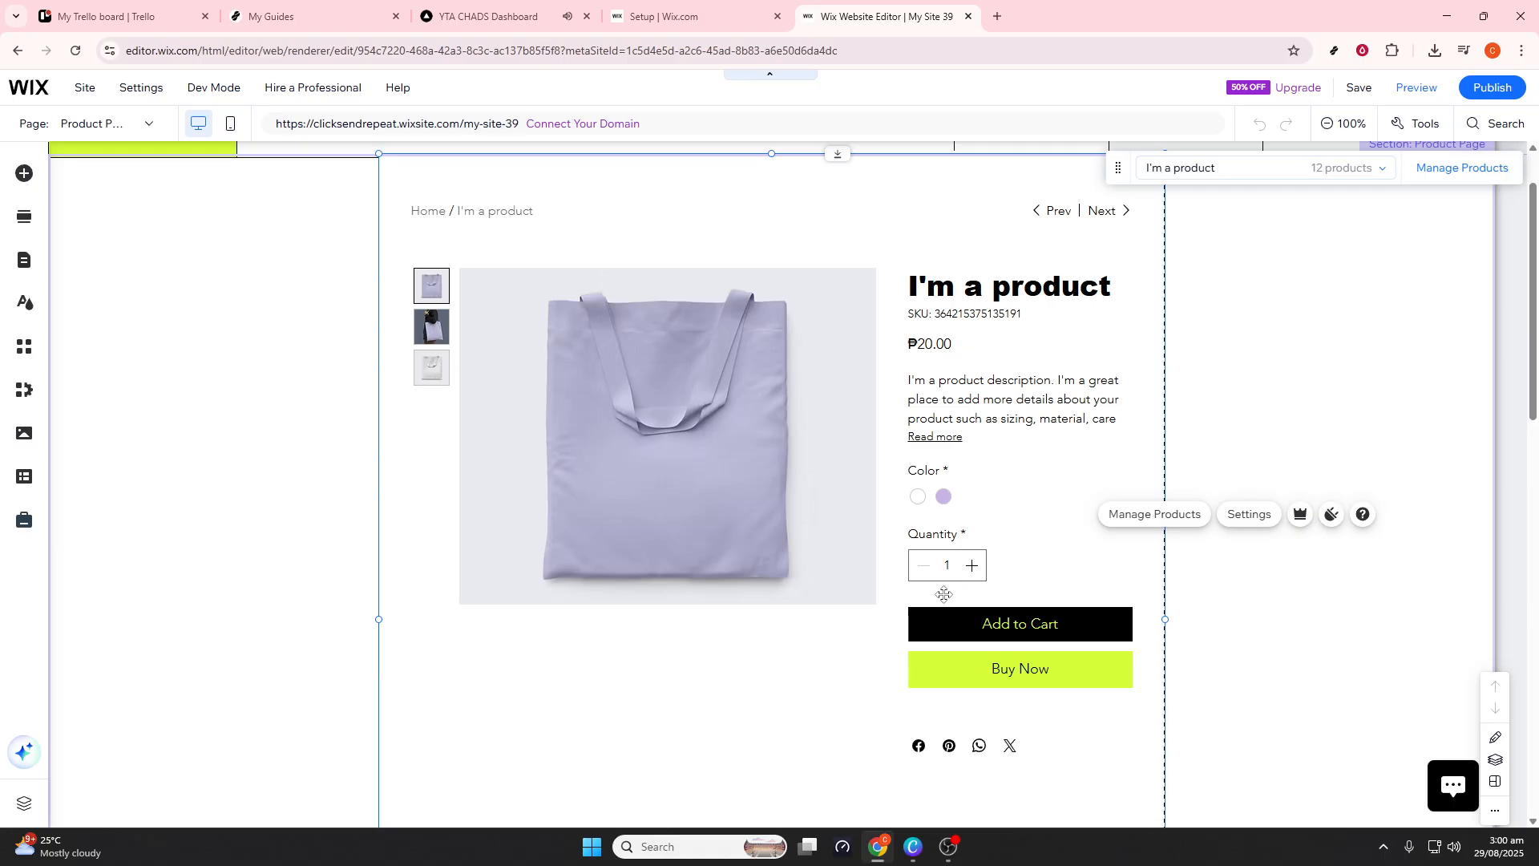
{"action": "scroll", "coordinate": [961, 591], "scroll_direction": "down", "scroll_amount": 1}
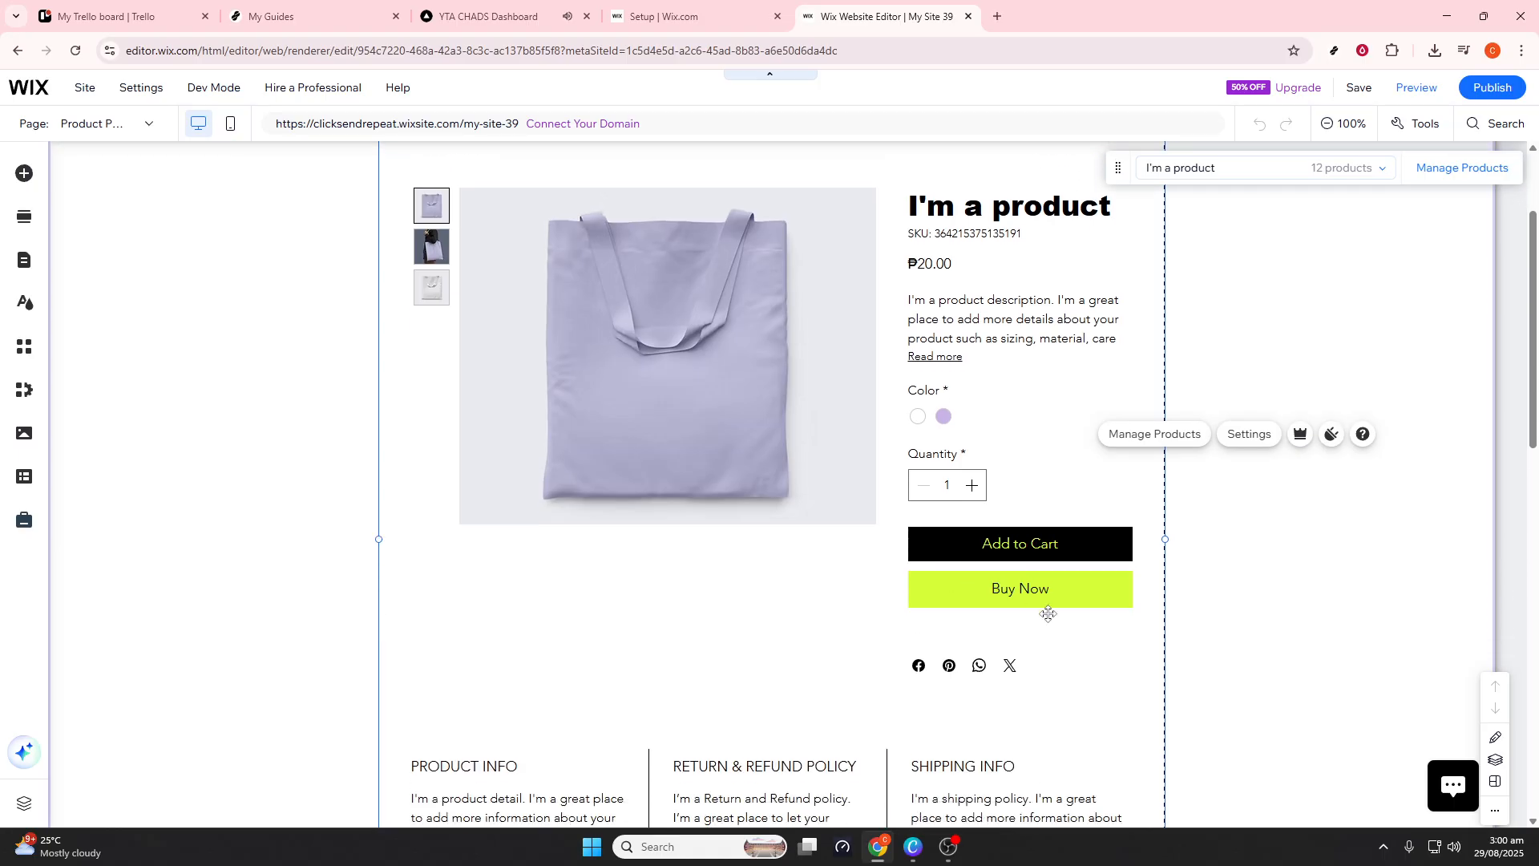
{"action": "scroll", "coordinate": [1050, 605], "scroll_direction": "up", "scroll_amount": 1}
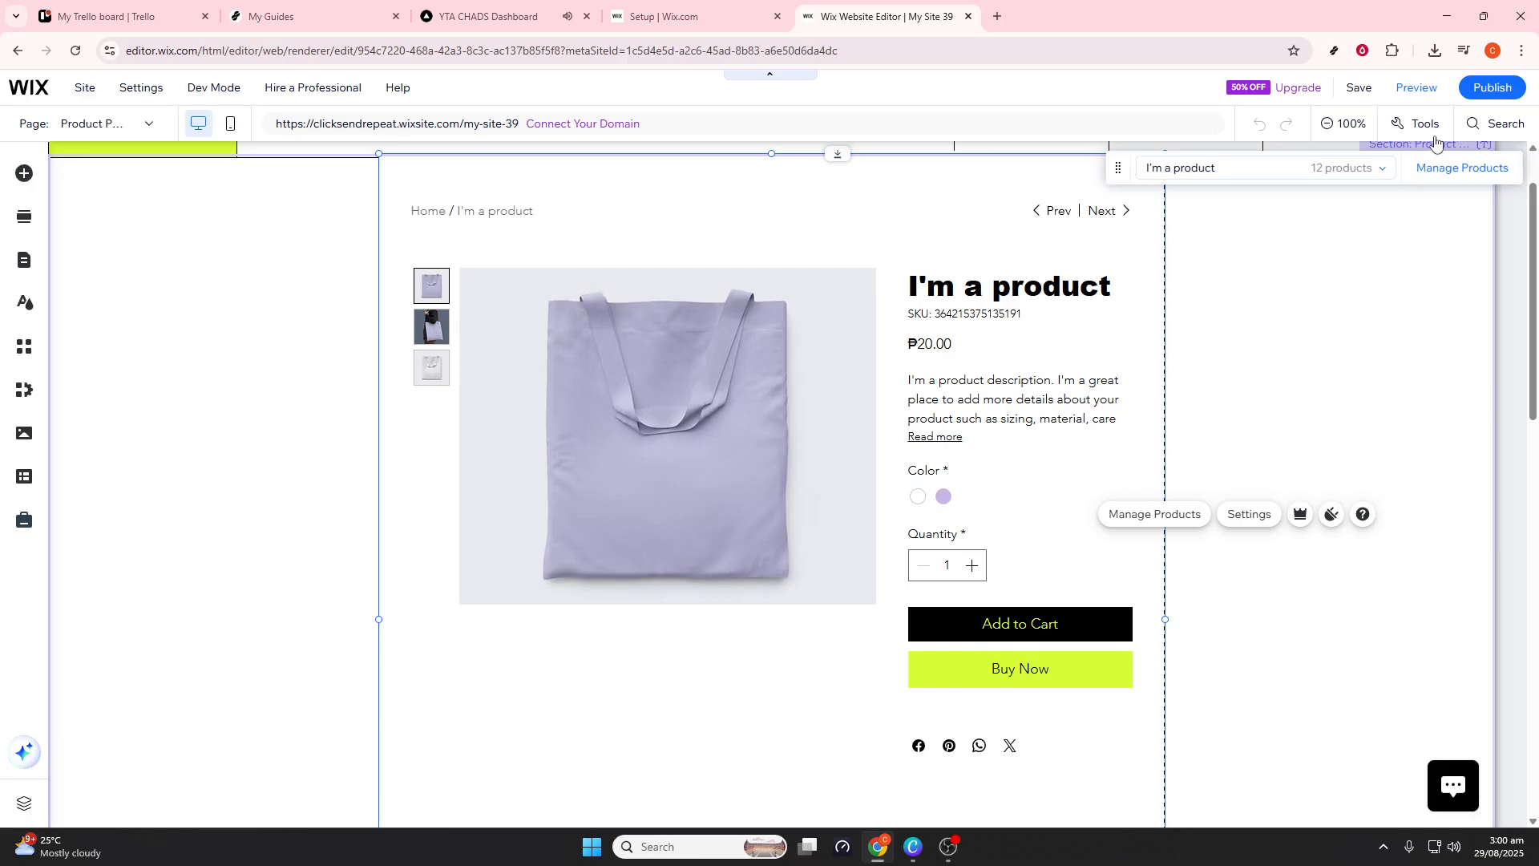
Preview the site and examine how the tote bag's product page appears to visitors
{"action": "left_click", "coordinate": [1432, 95]}
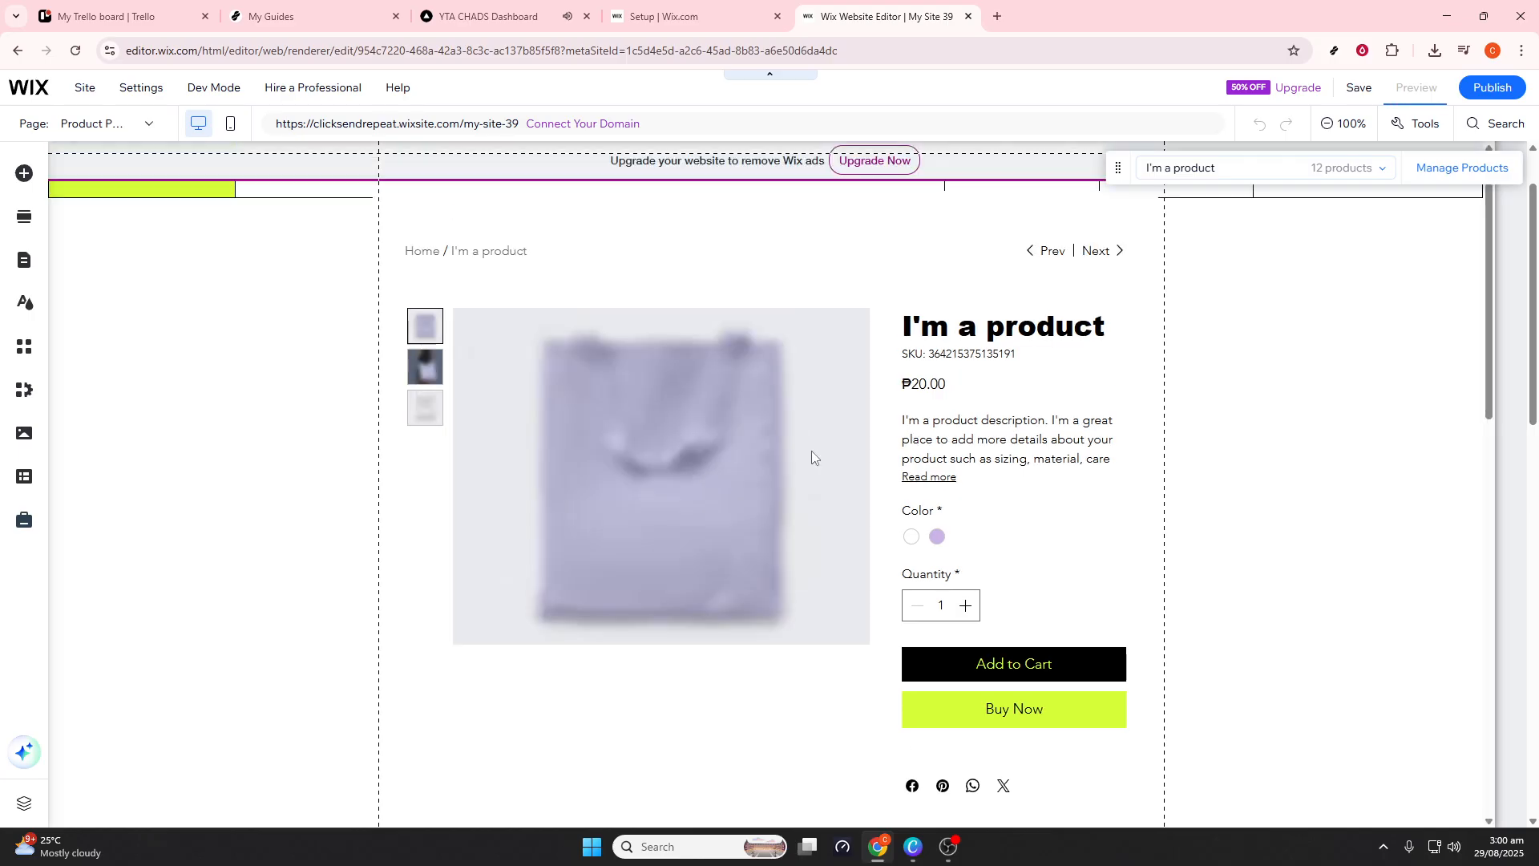
{"action": "scroll", "coordinate": [763, 489], "scroll_direction": "down", "scroll_amount": 2}
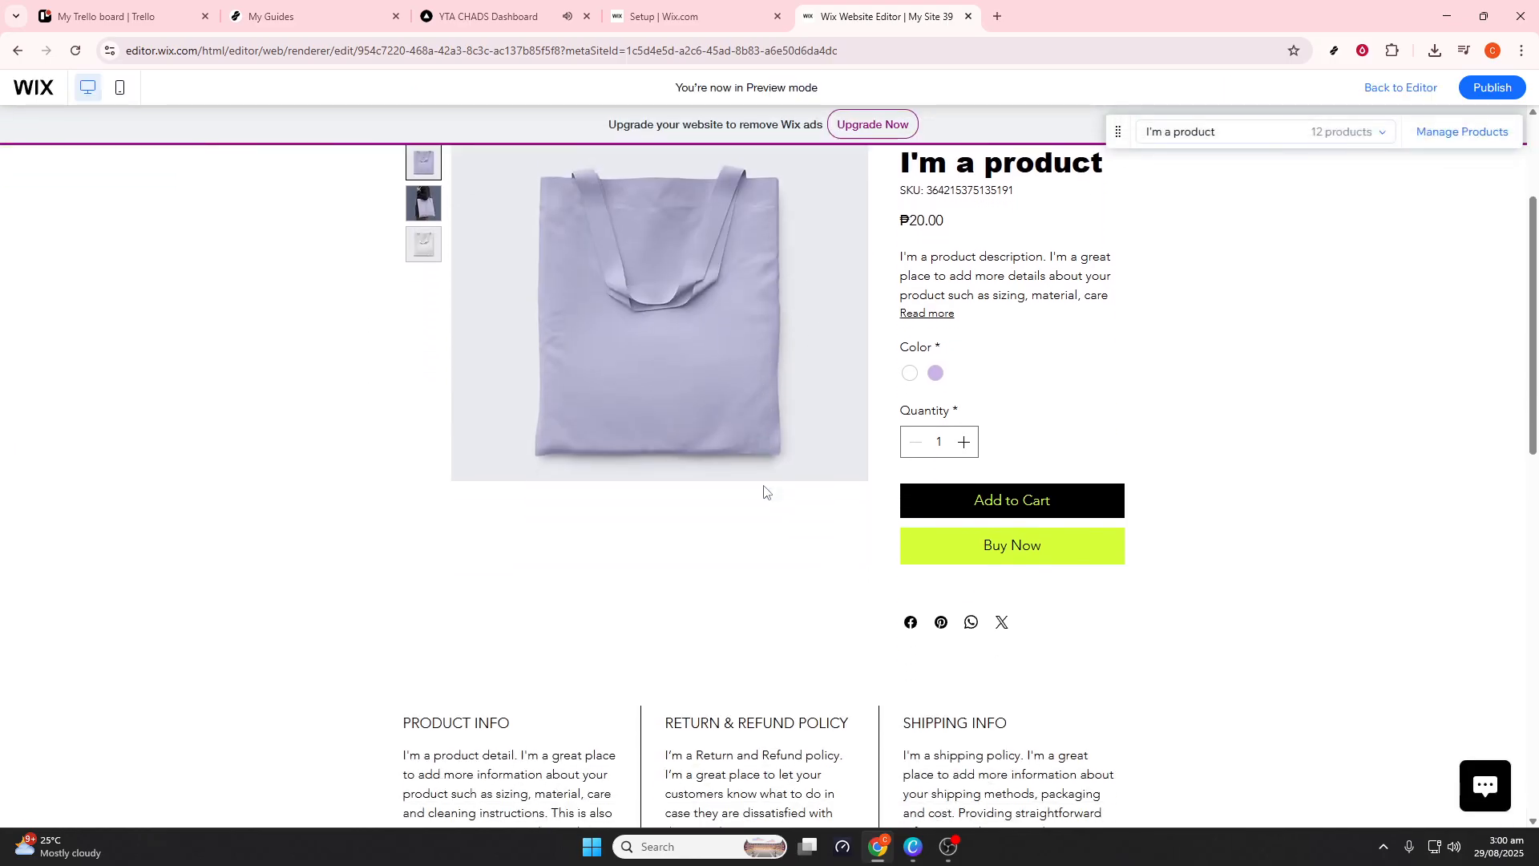
{"action": "scroll", "coordinate": [763, 491], "scroll_direction": "up", "scroll_amount": 2}
{"action": "scroll", "coordinate": [898, 485], "scroll_direction": "up", "scroll_amount": 1}
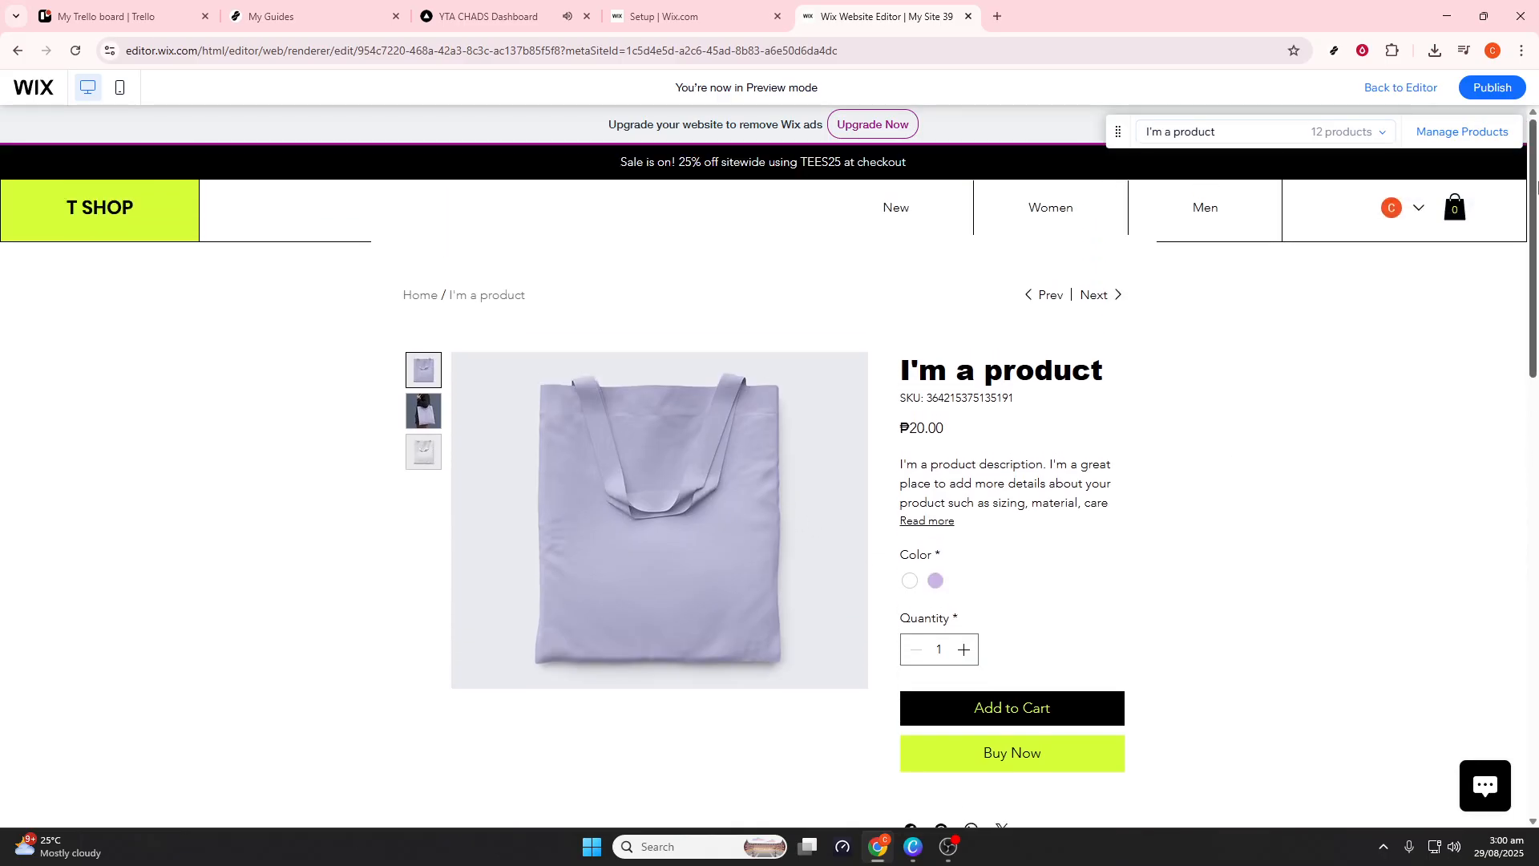
{"action": "mouse_move", "coordinate": [1493, 94]}
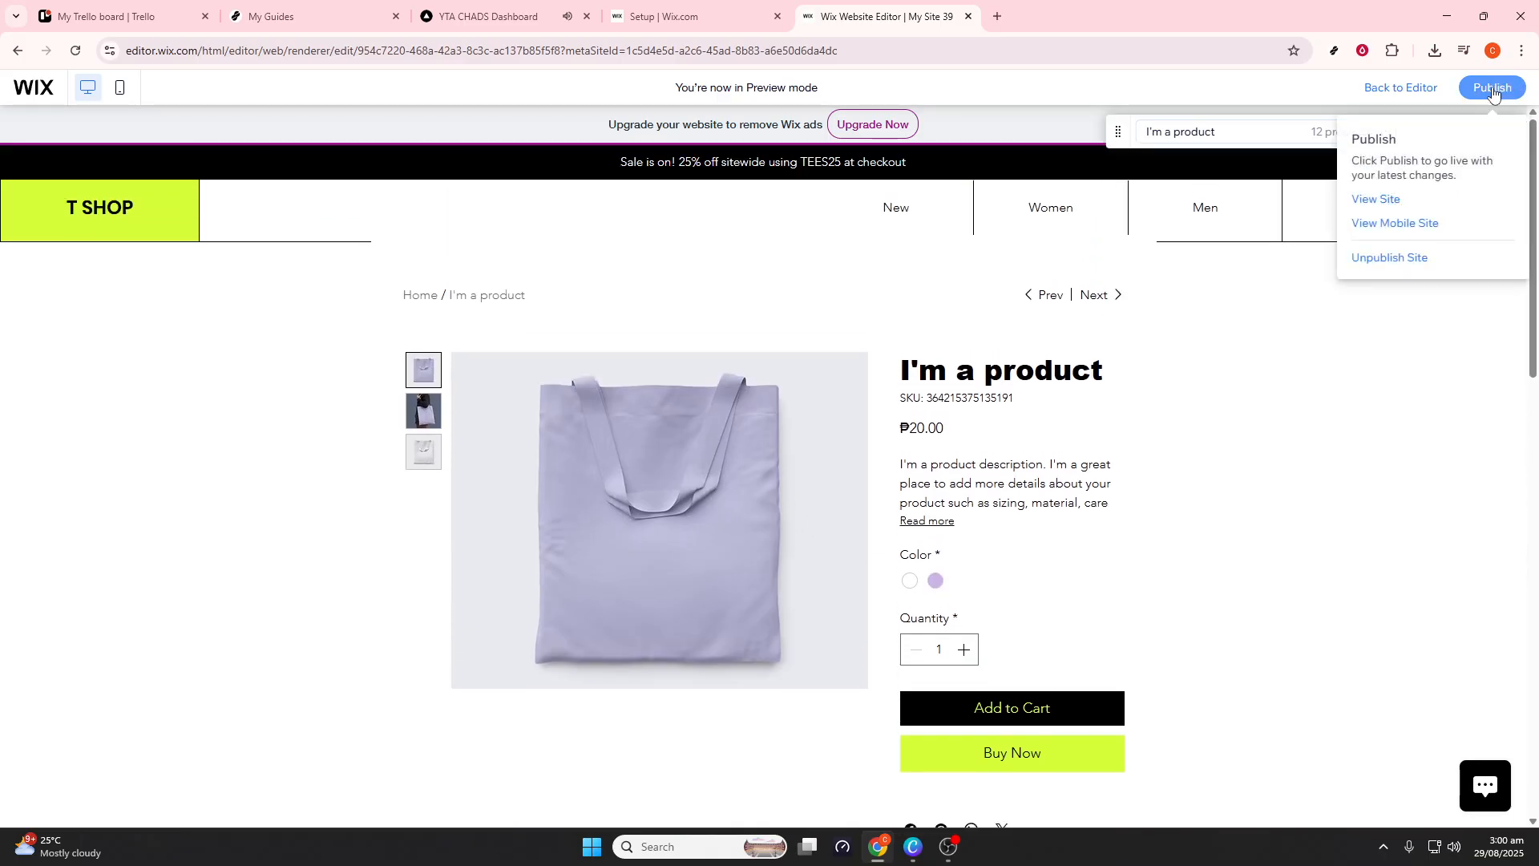